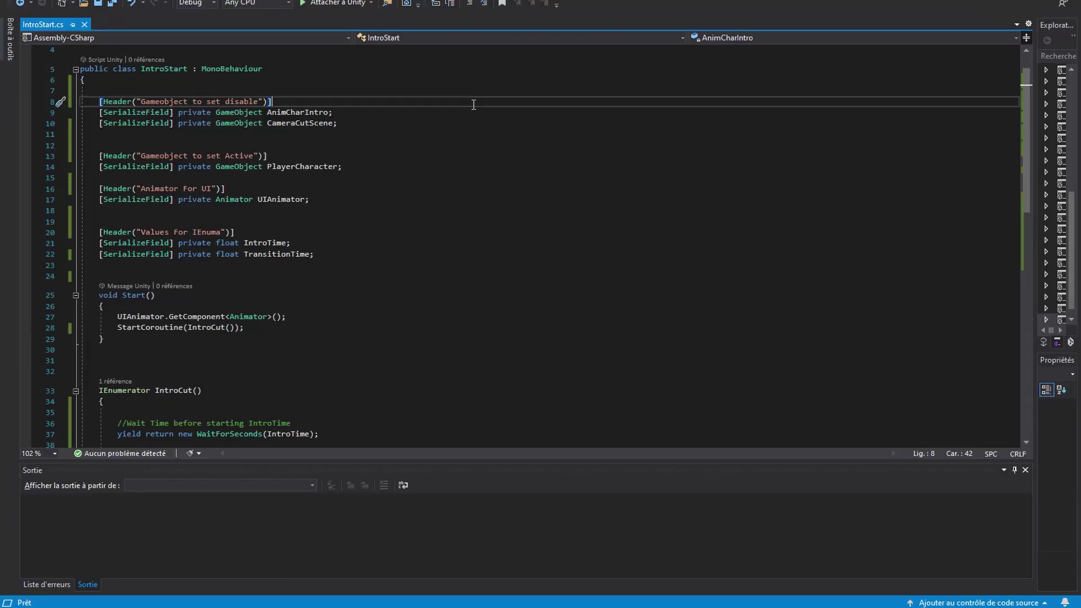
# Review the IntroStart script's serialized fields: the GameObjects to disable and activate, the UI animator, and the IntroTime and TransitionTime floats.
pyautogui.click(394, 112)
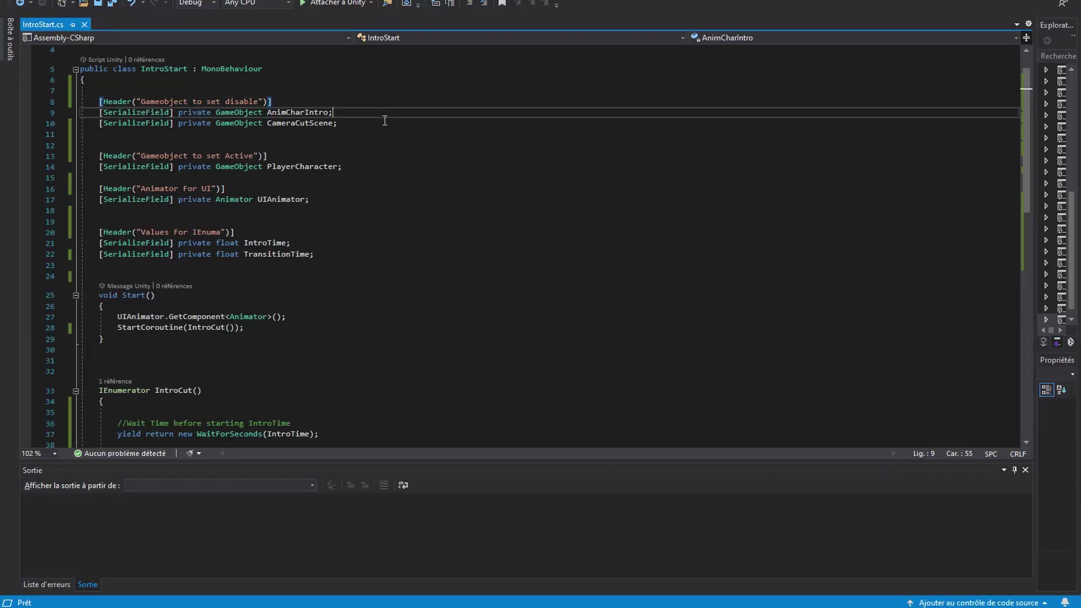
pyautogui.click(419, 130)
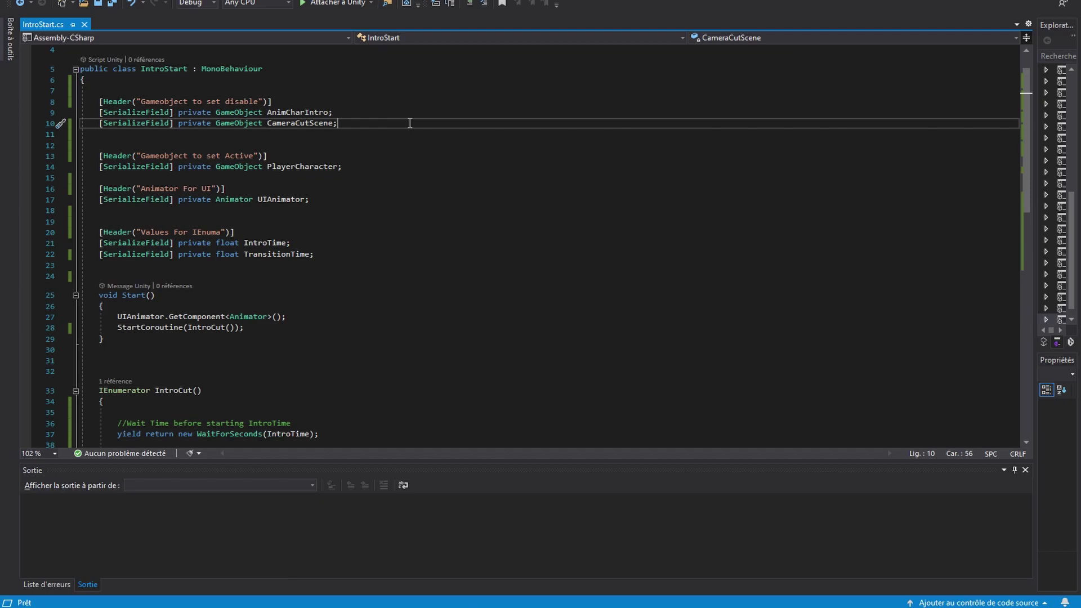
pyautogui.click(360, 160)
pyautogui.click(363, 168)
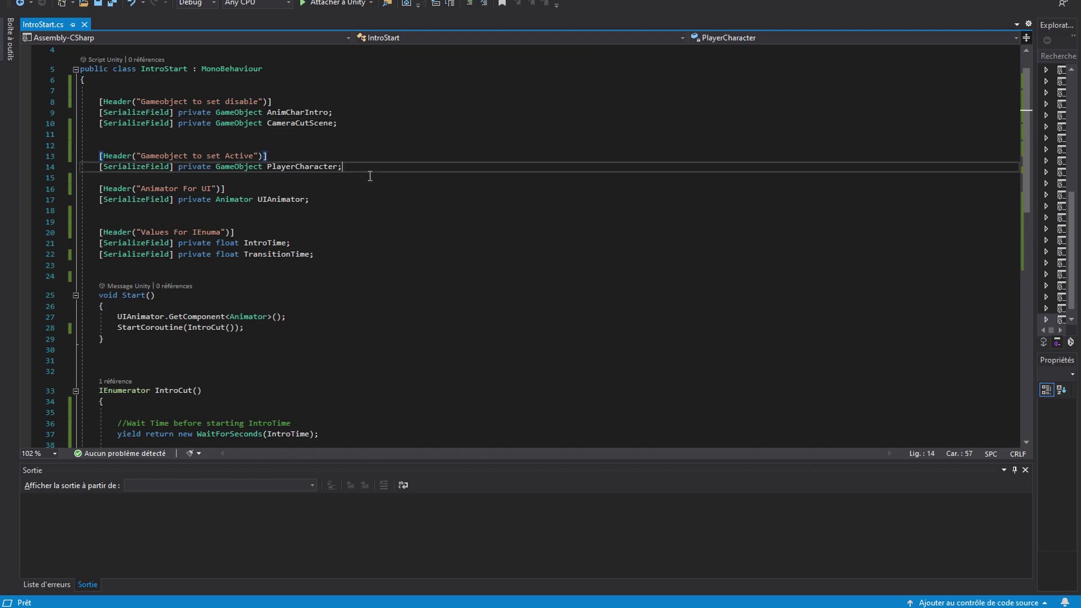
pyautogui.click(332, 191)
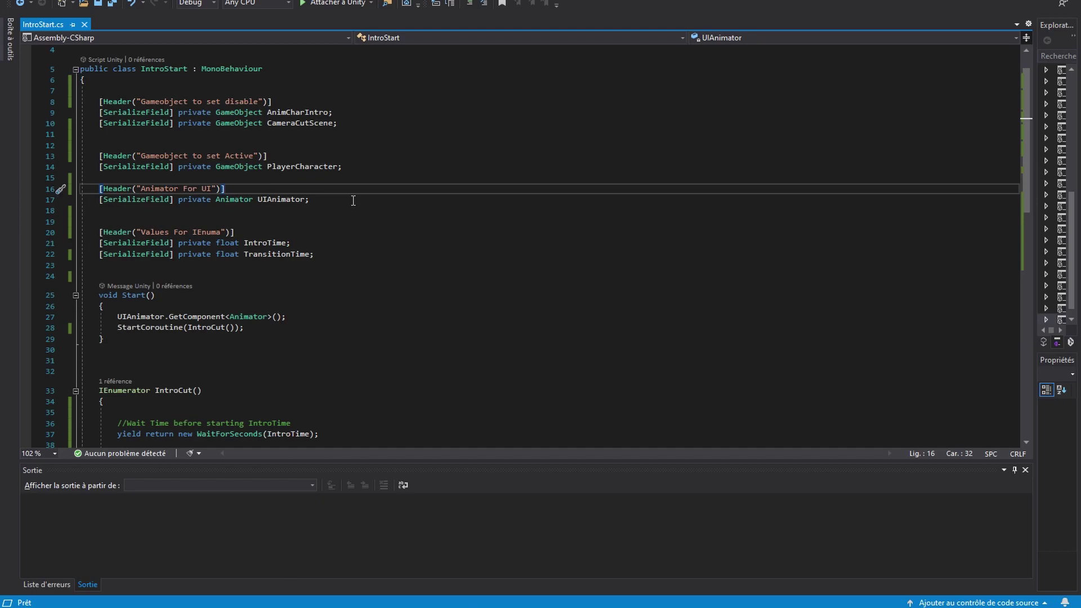
pyautogui.click(361, 205)
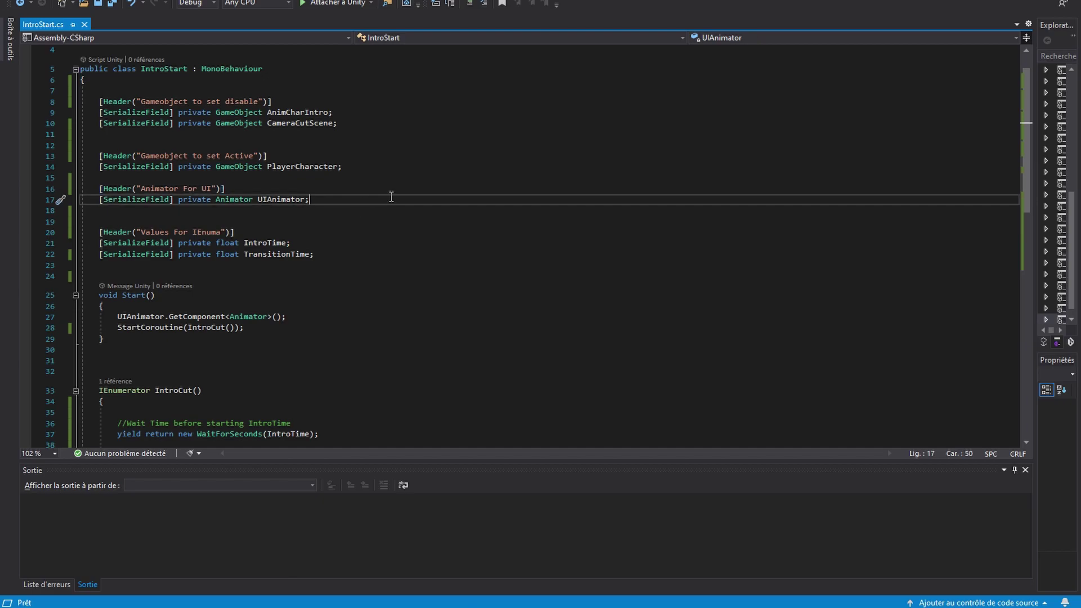
pyautogui.scroll(-1, 374, 271)
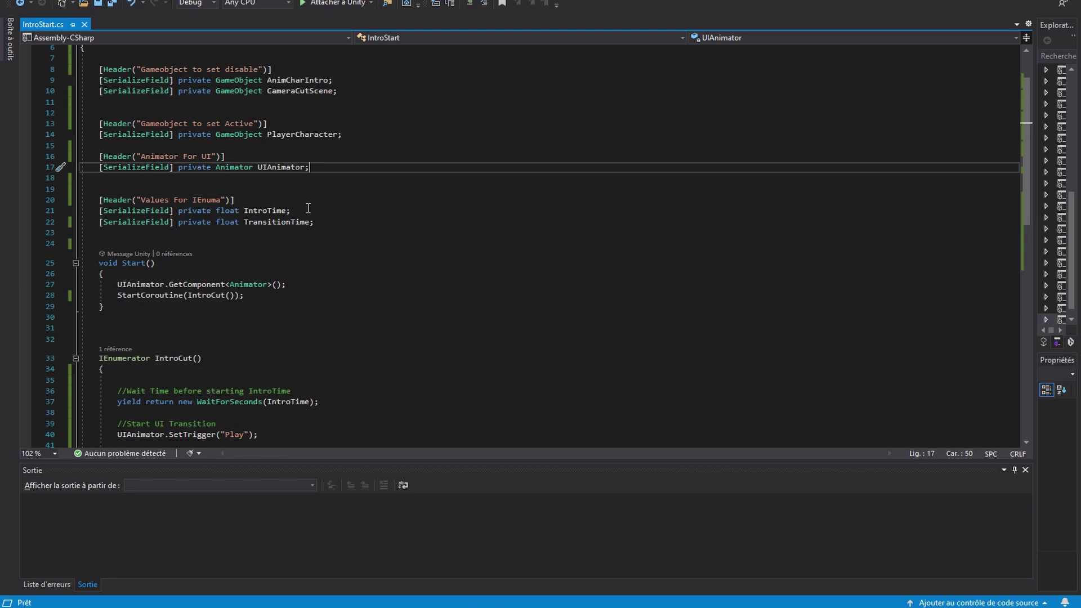
pyautogui.click(353, 193)
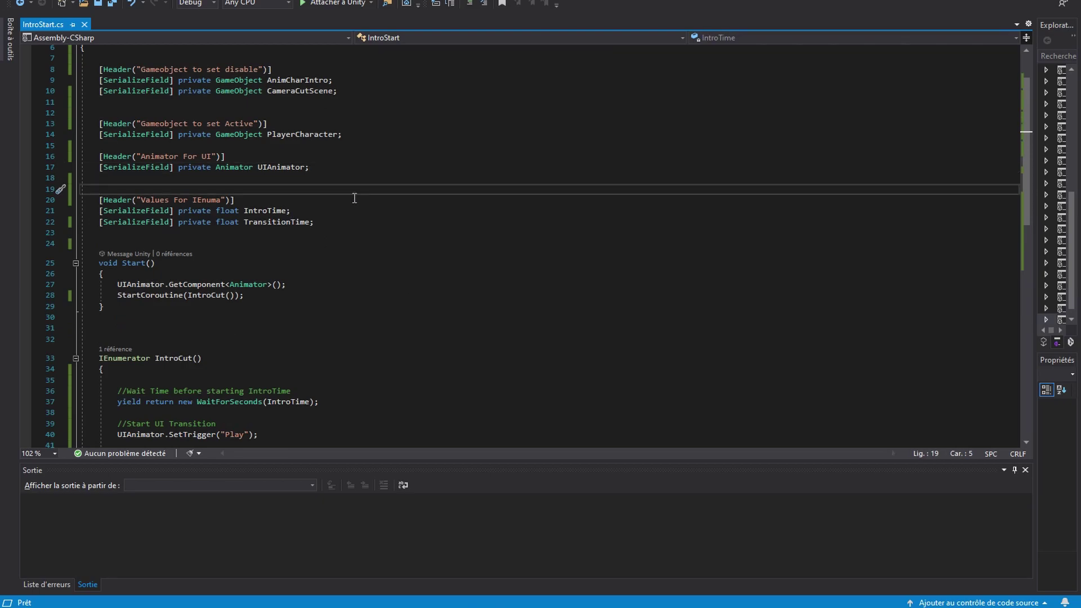
pyautogui.click(352, 203)
pyautogui.click(347, 214)
pyautogui.click(349, 225)
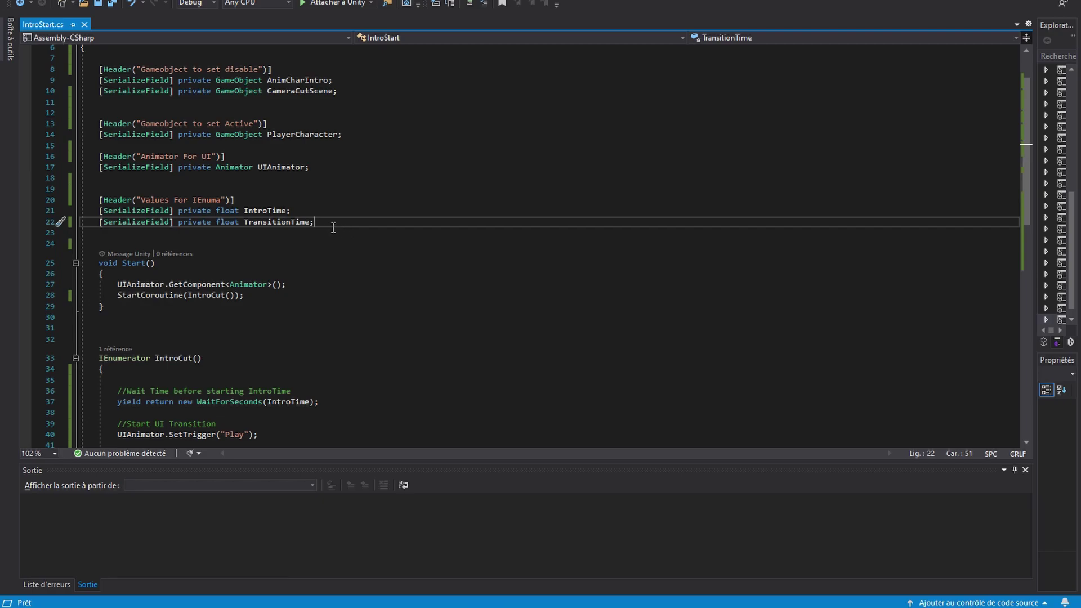
# Examine the Start method and the IntroCut coroutine, covering its waits, the UI transition trigger, and the GameObject activation calls.
pyautogui.scroll(-4, 333, 228)
pyautogui.click(328, 156)
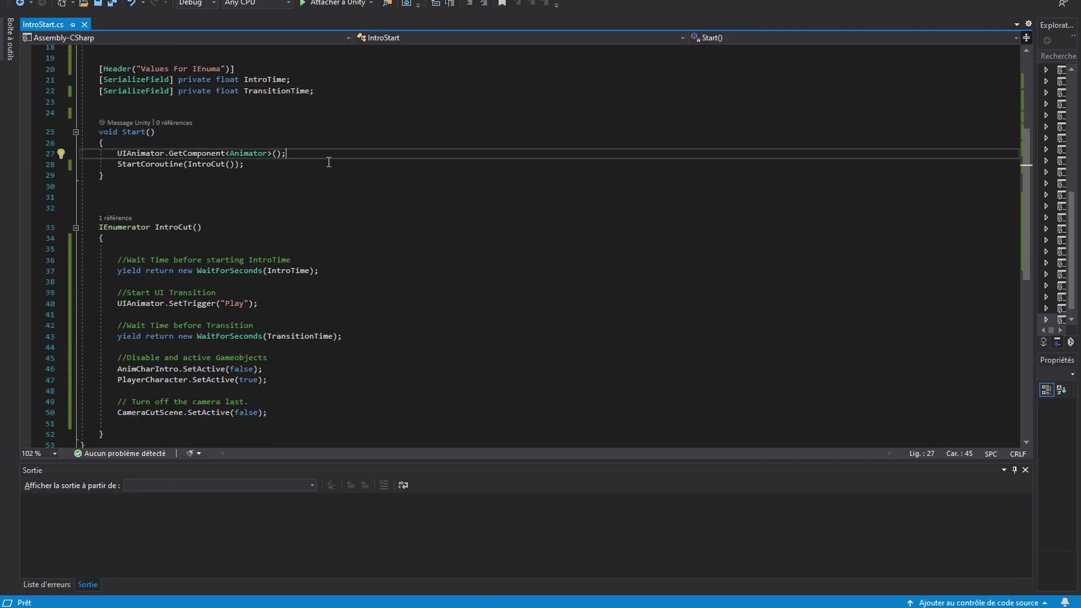
pyautogui.click(329, 162)
pyautogui.moveTo(329, 163); pyautogui.dragTo(81, 164)
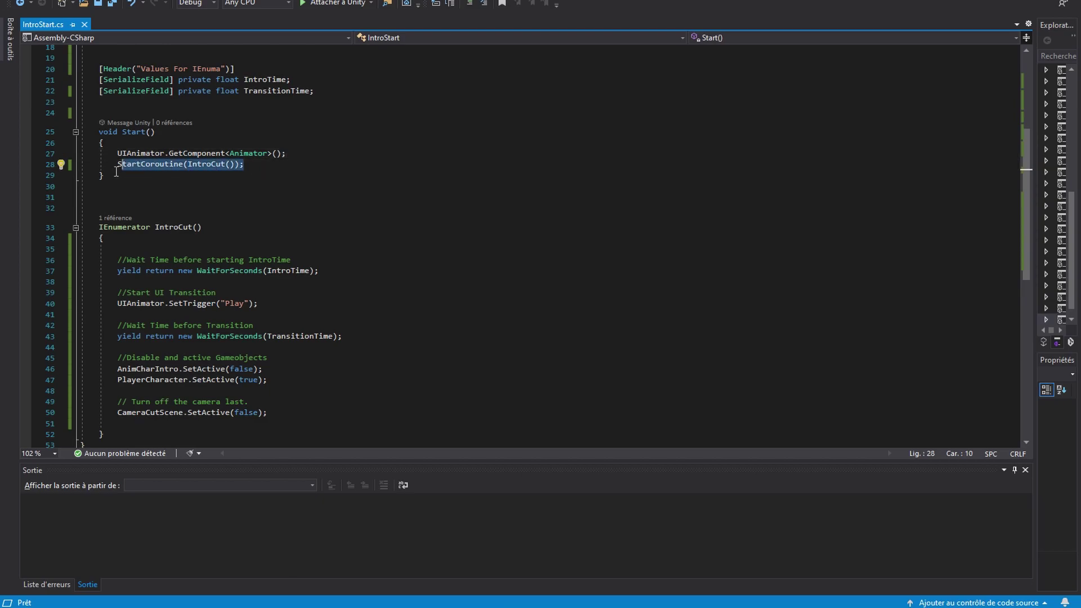
pyautogui.click(287, 168)
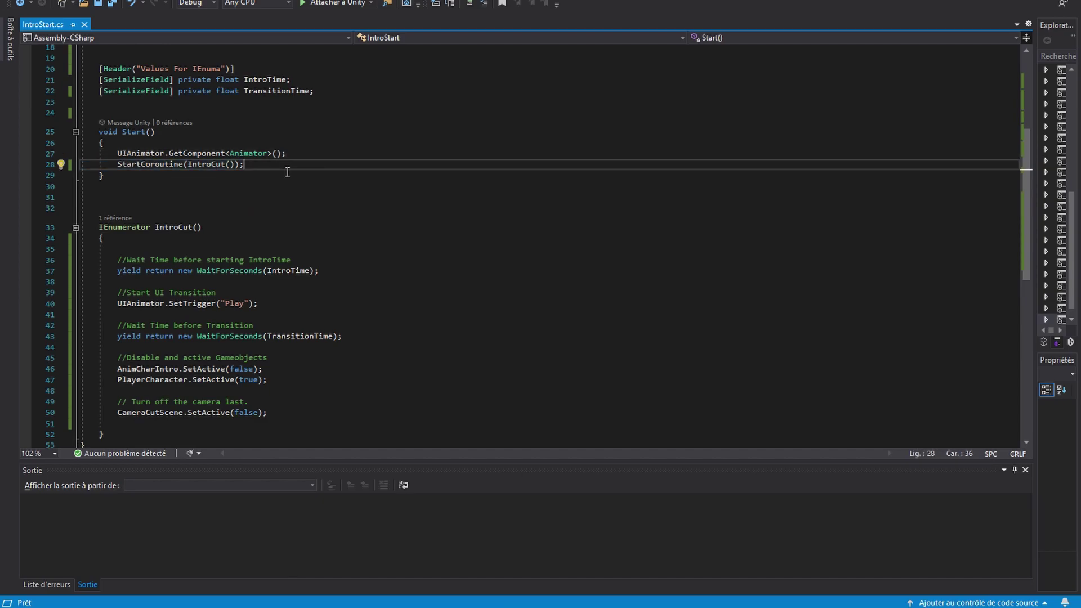
pyautogui.scroll(-3, 288, 171)
pyautogui.click(170, 144)
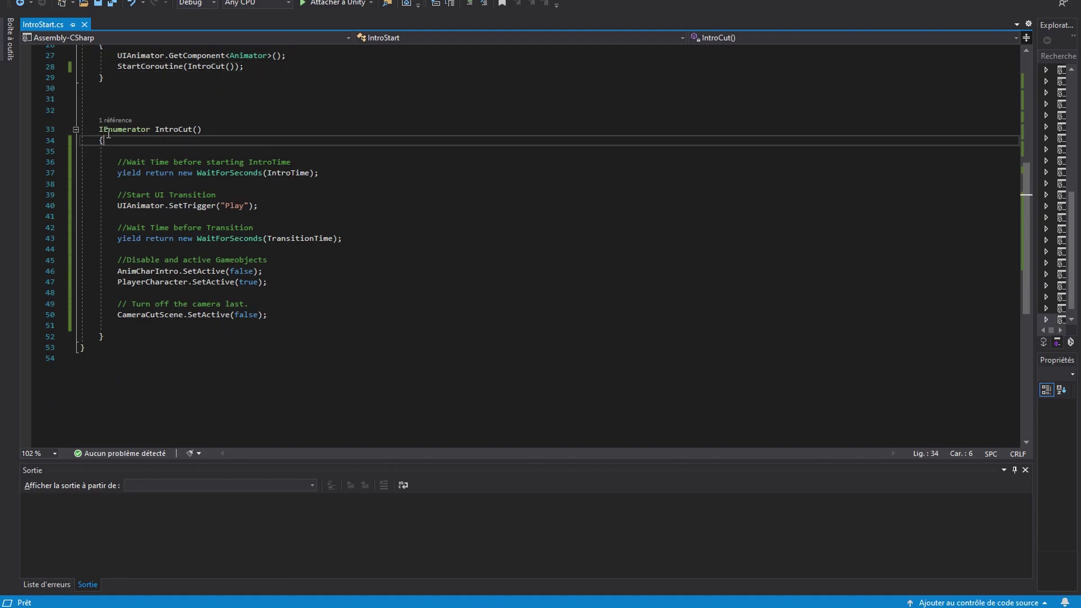
pyautogui.moveTo(152, 131); pyautogui.dragTo(196, 130)
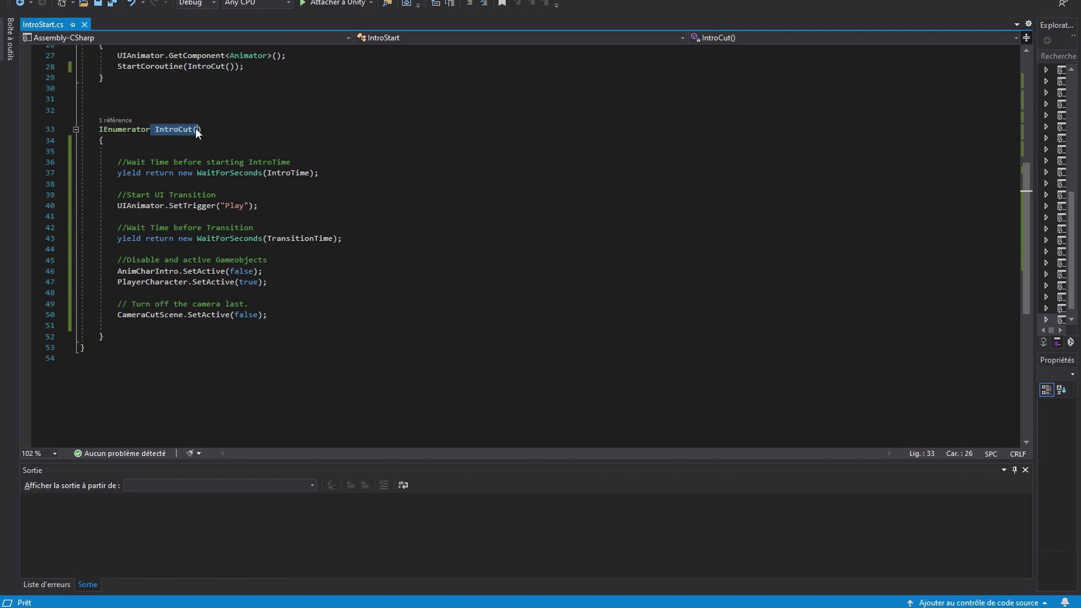
pyautogui.click(216, 142)
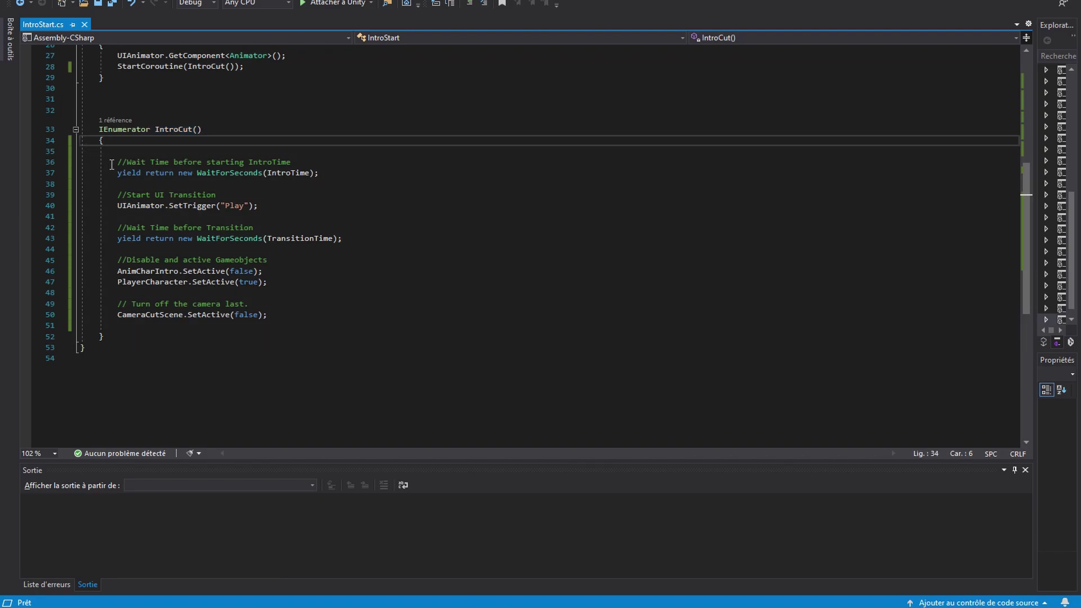
pyautogui.click(368, 178)
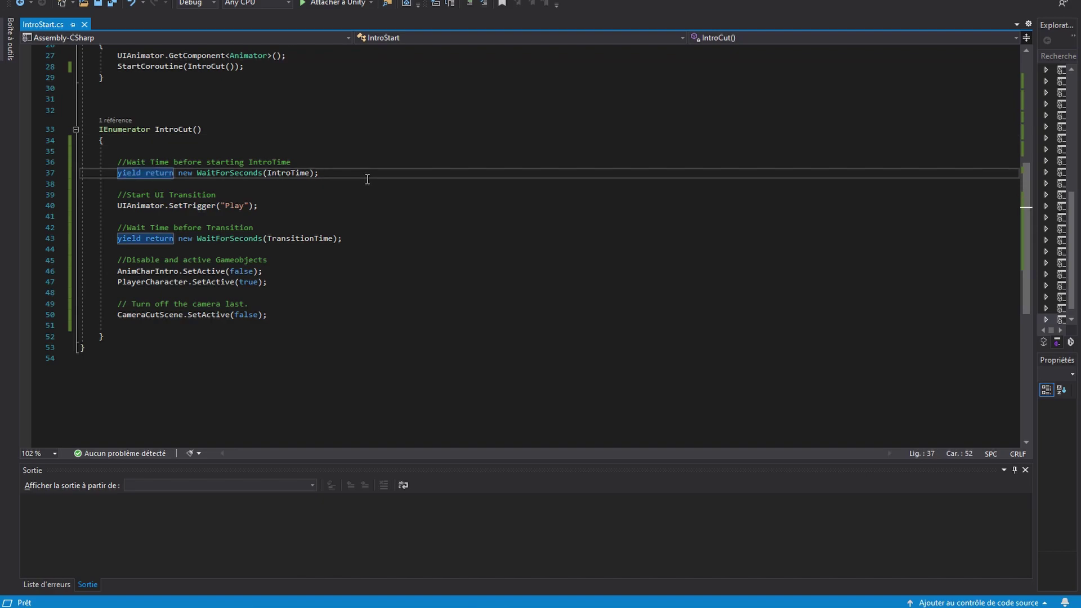
pyautogui.press('Down')
pyautogui.press('Down')
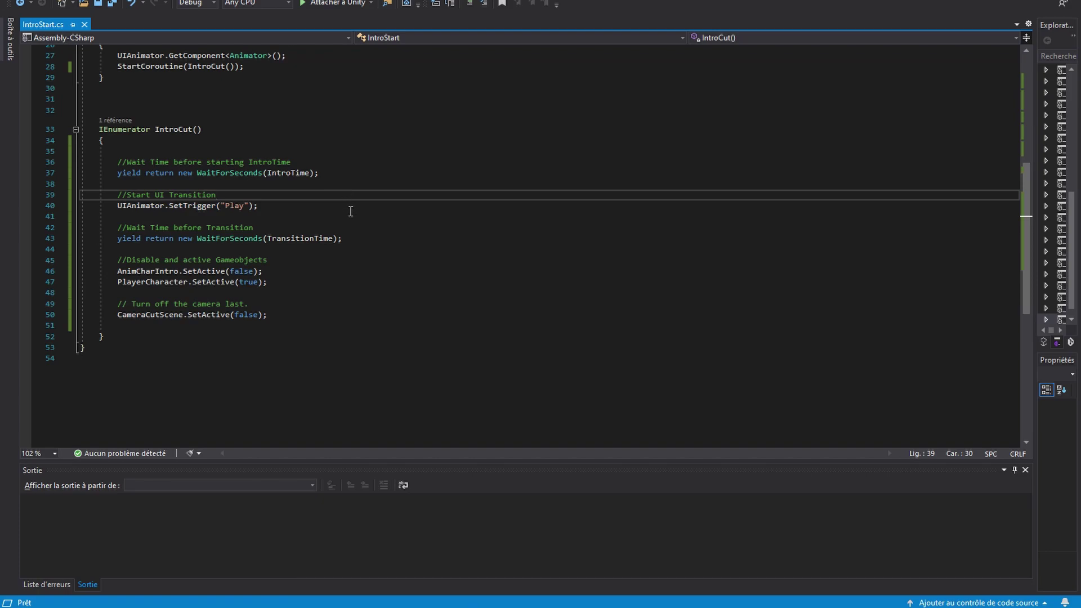
pyautogui.click(350, 207)
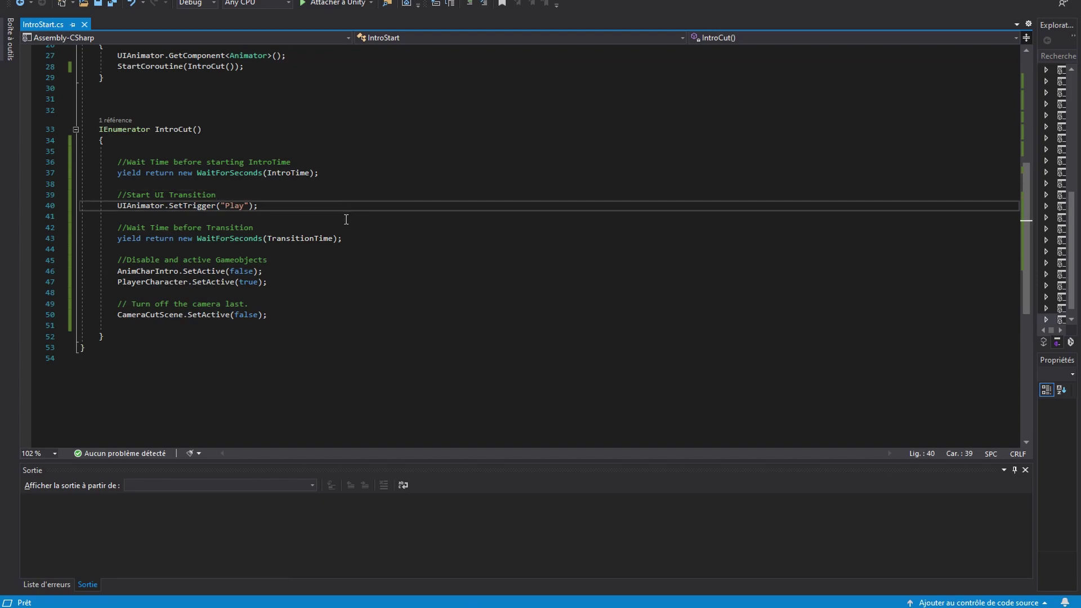
pyautogui.press('Down')
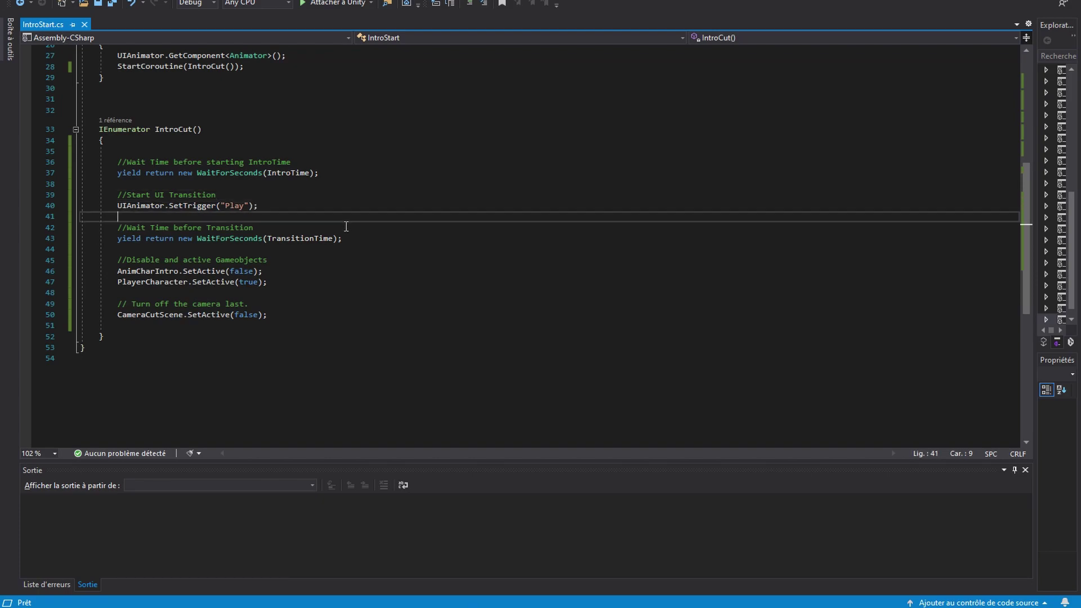
pyautogui.press('Down')
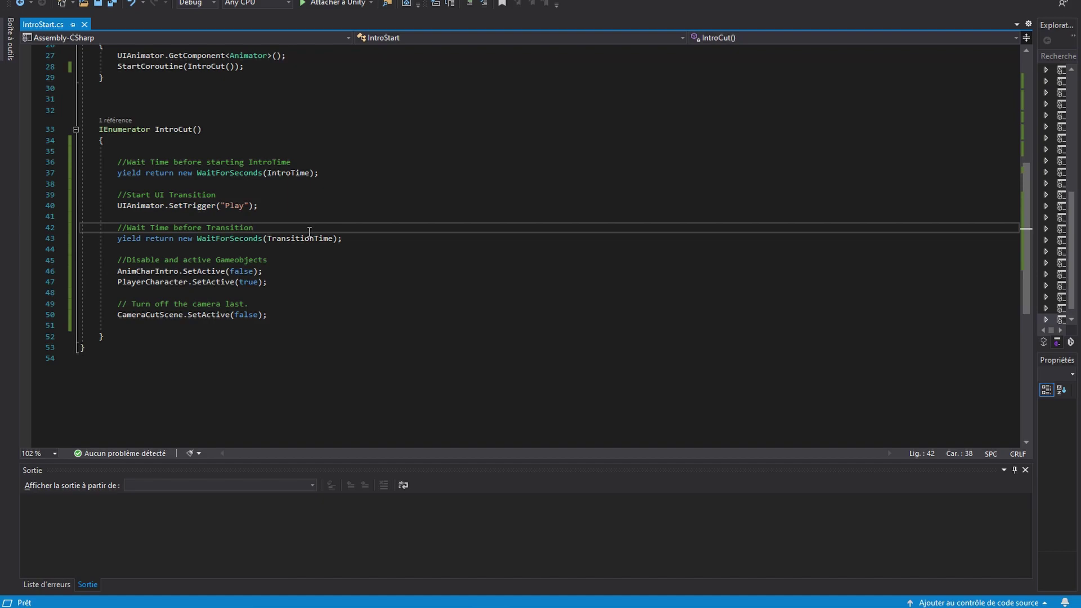
pyautogui.click(387, 241)
pyautogui.click(357, 251)
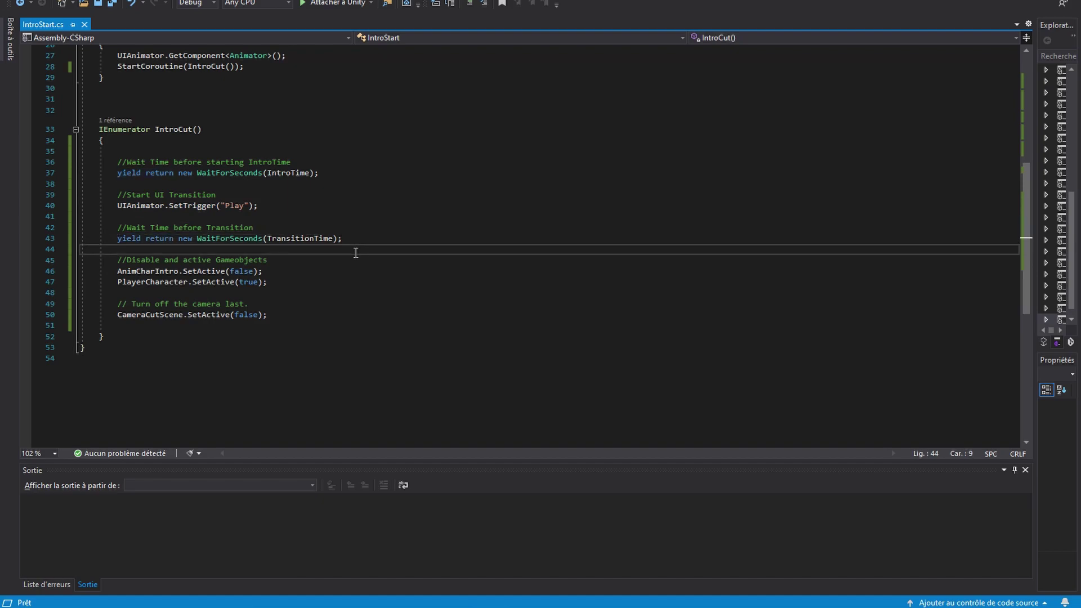
pyautogui.click(320, 263)
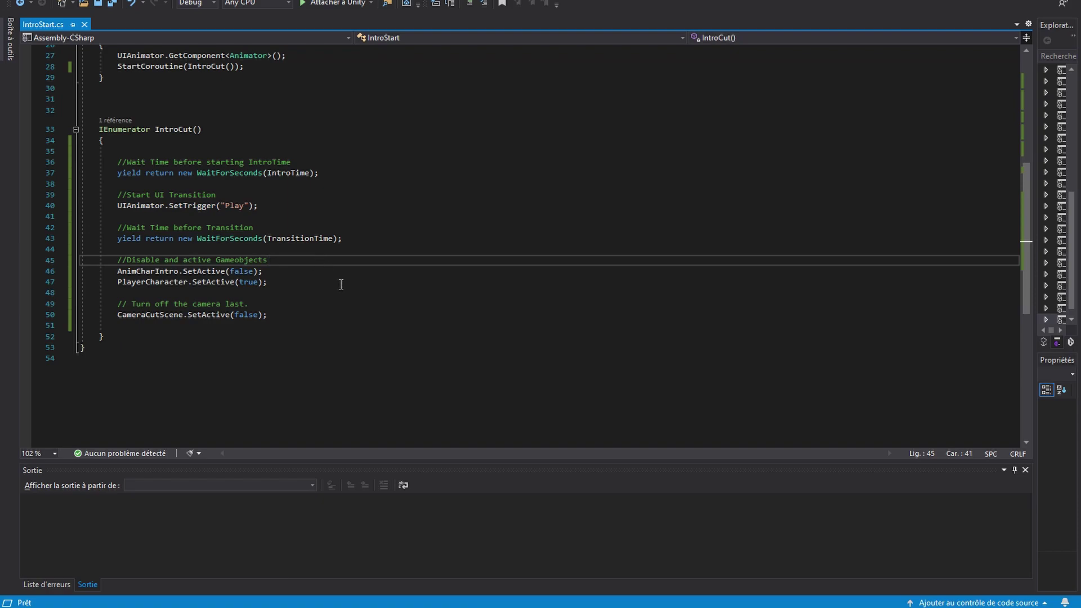
pyautogui.click(336, 318)
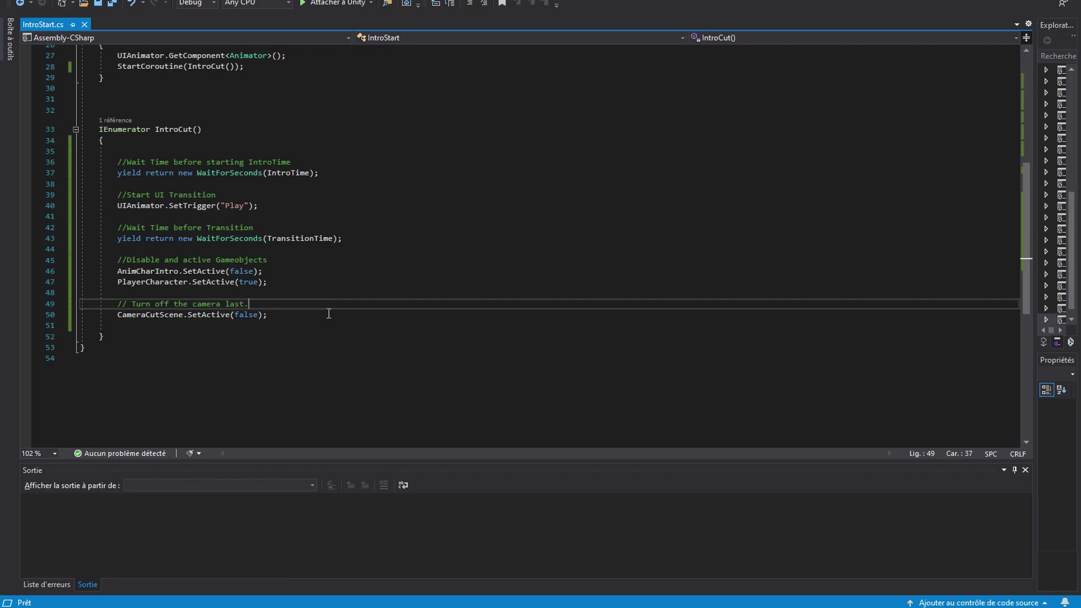
# Switch to Unity and play-test the third-person character by moving around the room, ending in edit mode.
pyautogui.hotkey('alt', 'Tab')
pyautogui.click(507, 8)
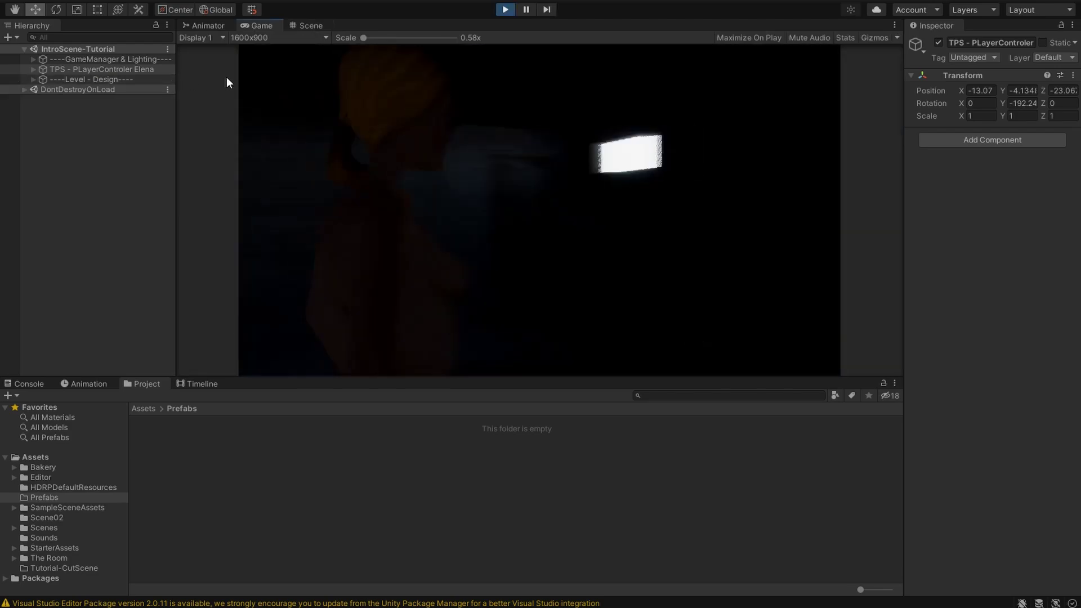
pyautogui.press('w')
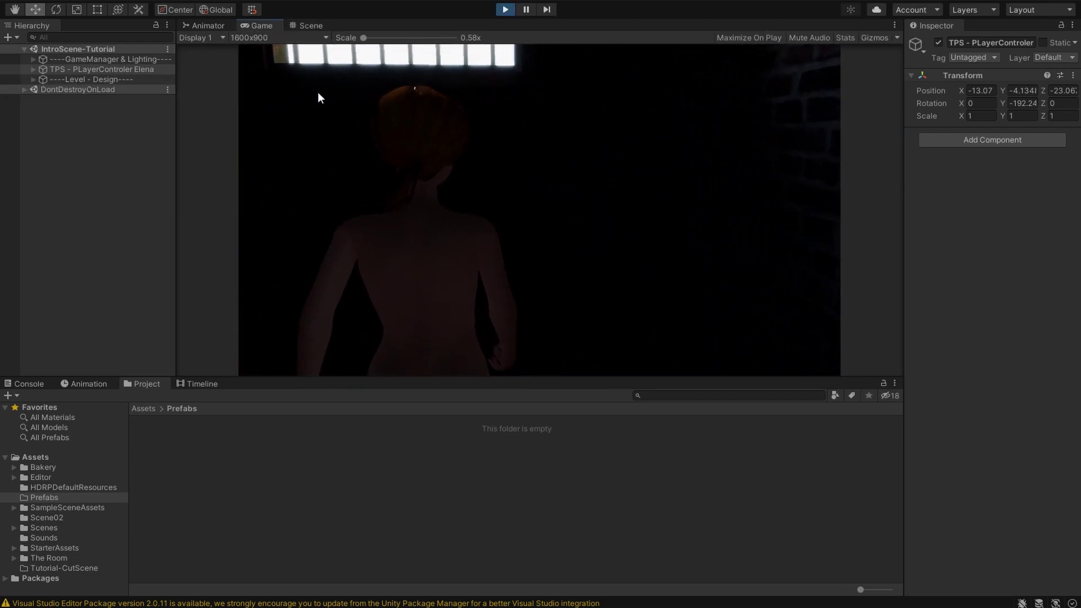
pyautogui.press('a')
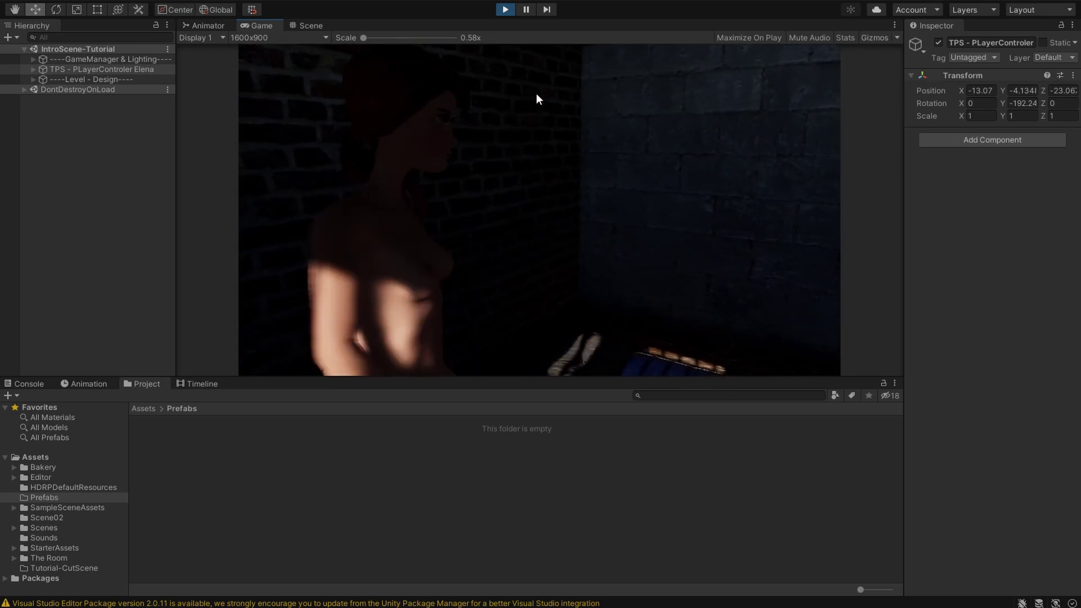
pyautogui.click(505, 9)
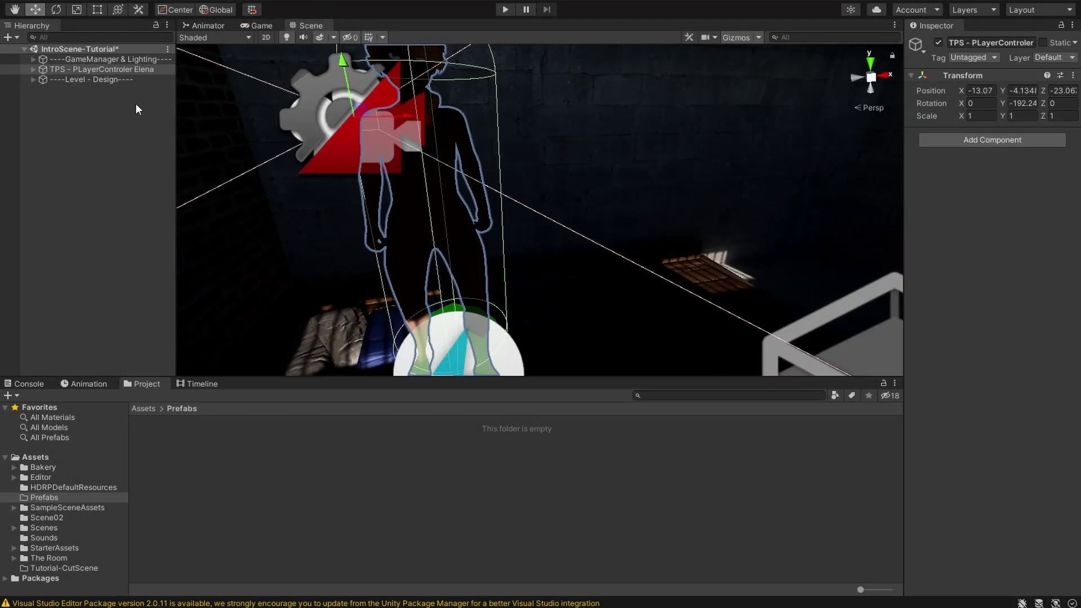
# Deactivate the TPS - PLayerControler Elena object and move it below ----Level - Design---- in the hierarchy.
pyautogui.click(147, 70)
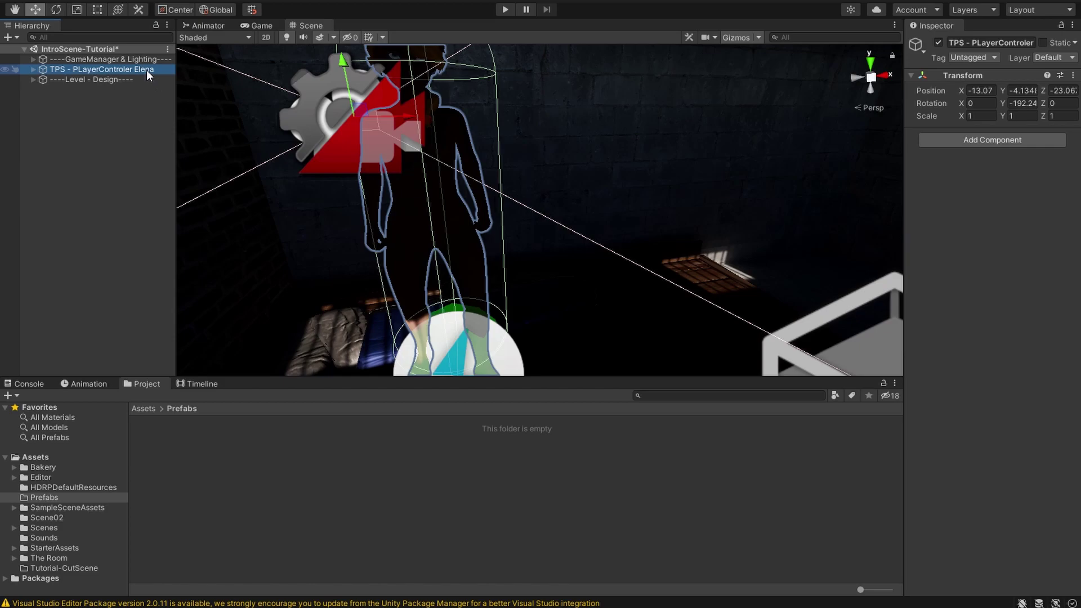
pyautogui.click(938, 43)
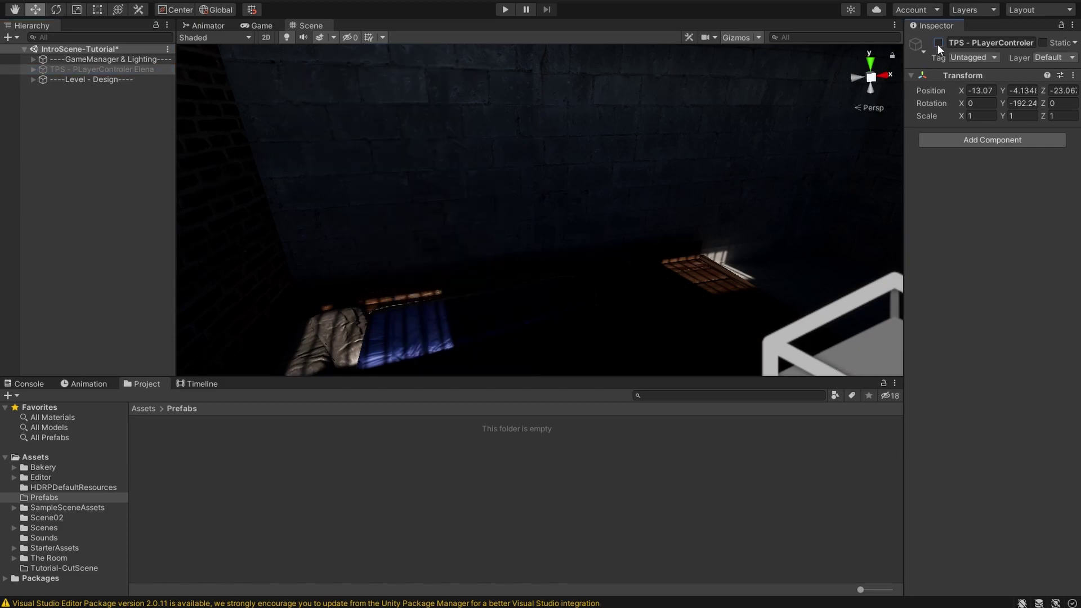
pyautogui.click(84, 79)
pyautogui.moveTo(83, 69); pyautogui.dragTo(86, 85)
# Create an empty GameObject at the scene root and name it IntroCut-Manager.
pyautogui.click(52, 168)
pyautogui.rightClick(60, 160)
pyautogui.click(133, 312)
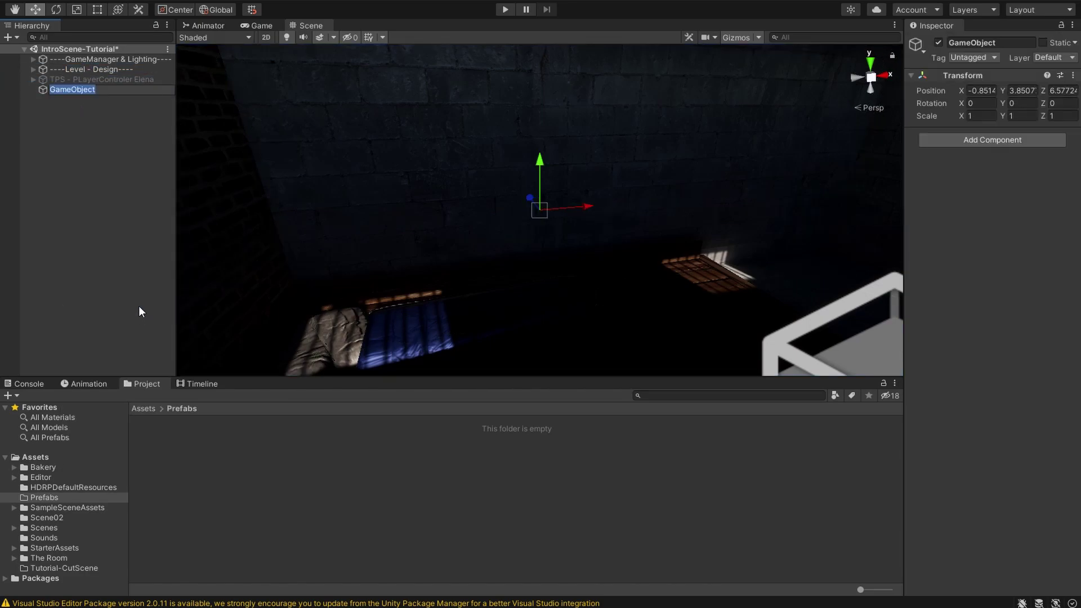
pyautogui.write('Intro-Manager')
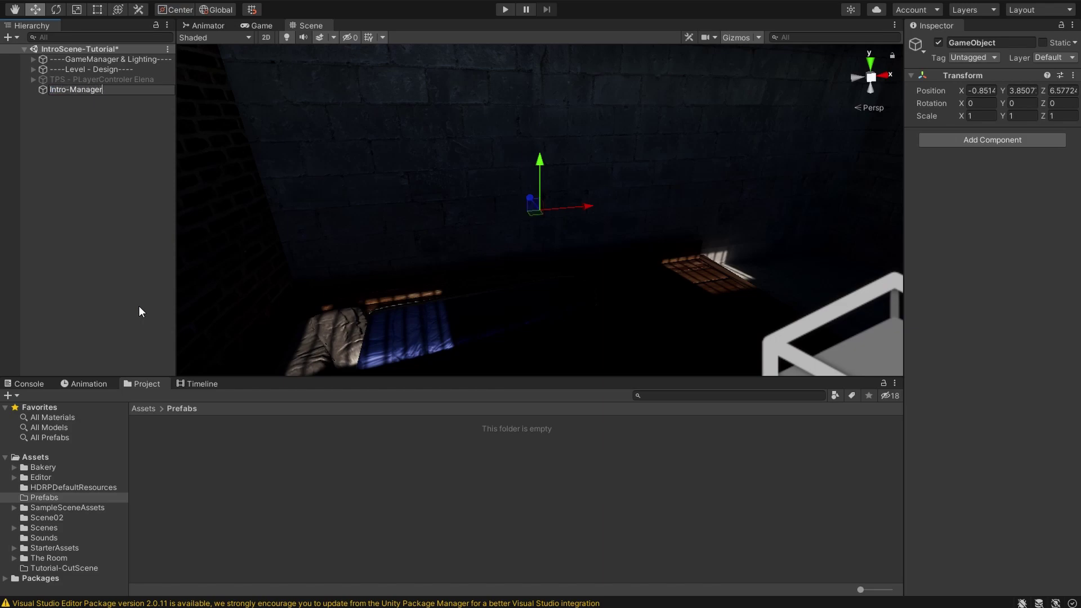
pyautogui.press('BackSpace')
pyautogui.press('BackSpace')
pyautogui.press('BackSpace')
pyautogui.press('BackSpace')
pyautogui.press('BackSpace')
pyautogui.press('BackSpace')
pyautogui.press('BackSpace')
pyautogui.write('Cut-Manager')
pyautogui.press('Return')
# Attach the IntroStart script from Assets to IntroCut-Manager and assign TPS - PLayerControler Elena as its Player Character.
pyautogui.click(45, 455)
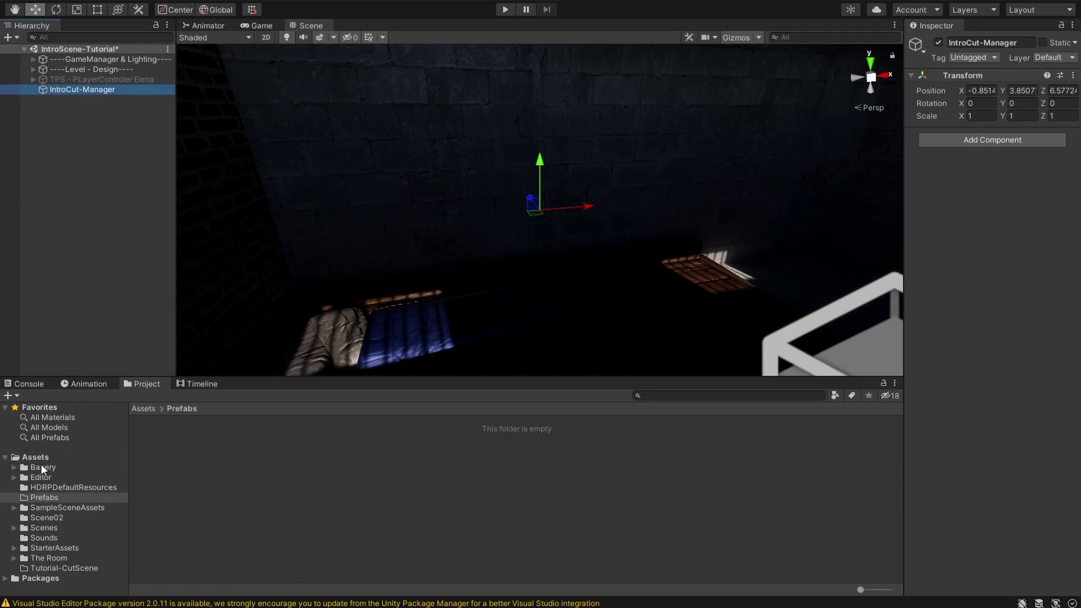
pyautogui.click(35, 457)
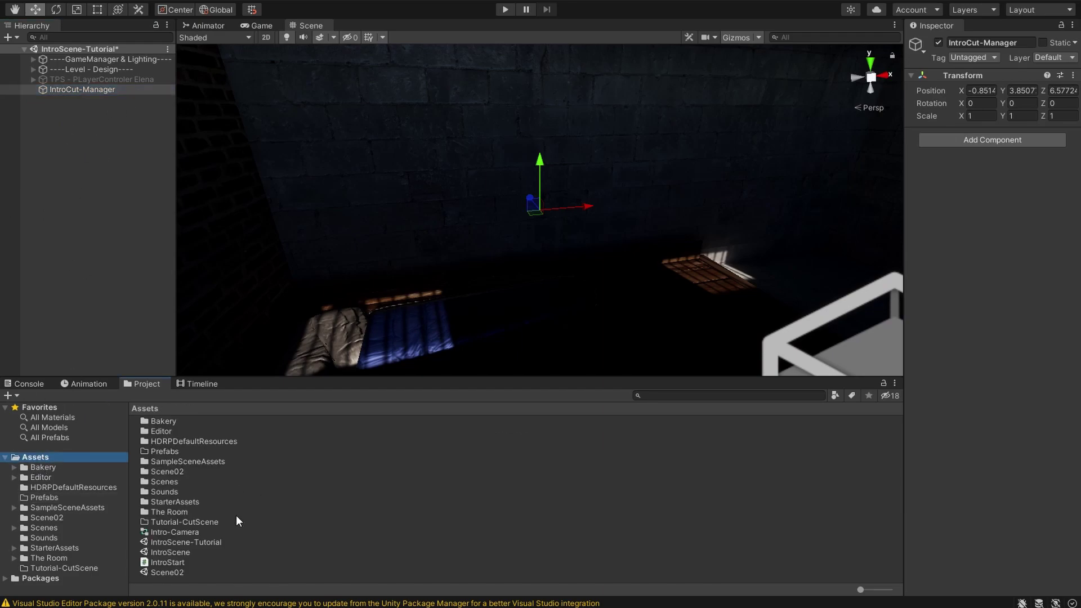
pyautogui.moveTo(161, 563); pyautogui.dragTo(110, 92)
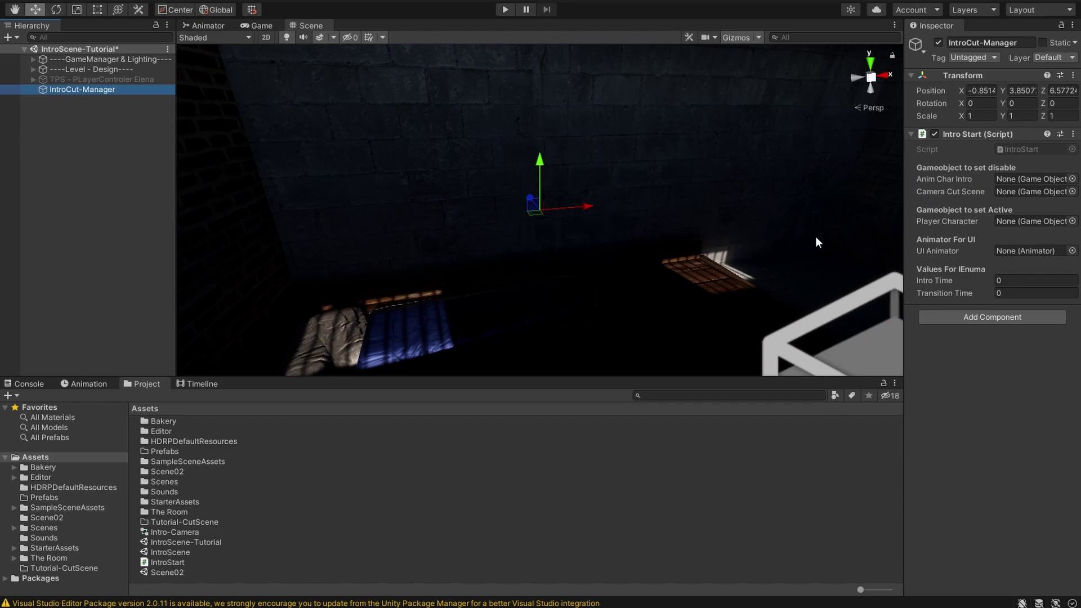
pyautogui.moveTo(60, 82); pyautogui.dragTo(998, 220)
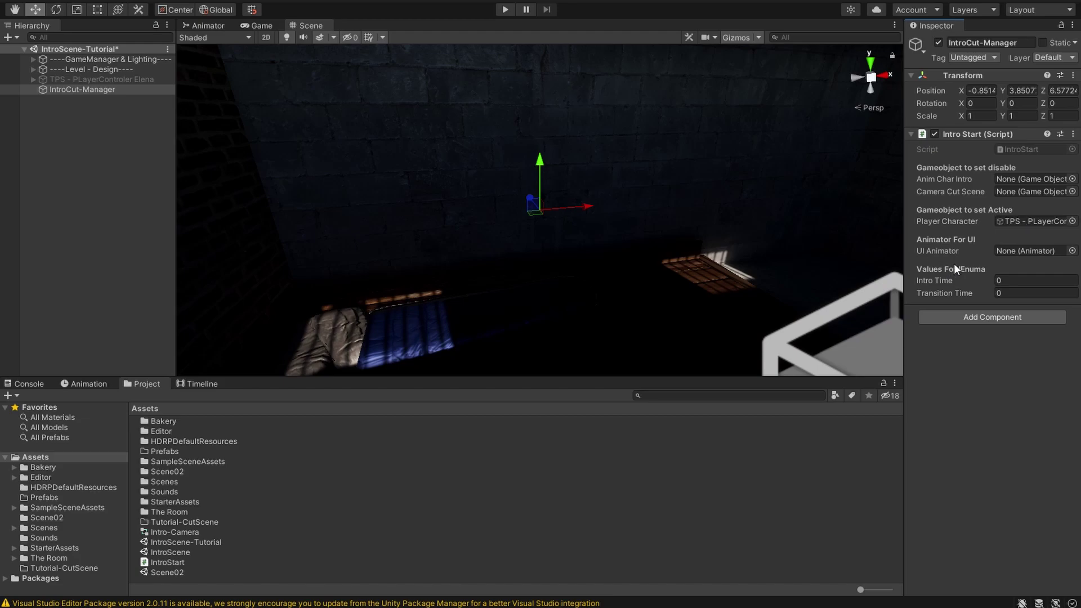
# Add a UI Canvas at the scene root and delete the EventSystem created with it.
pyautogui.rightClick(58, 103)
pyautogui.moveTo(122, 343)
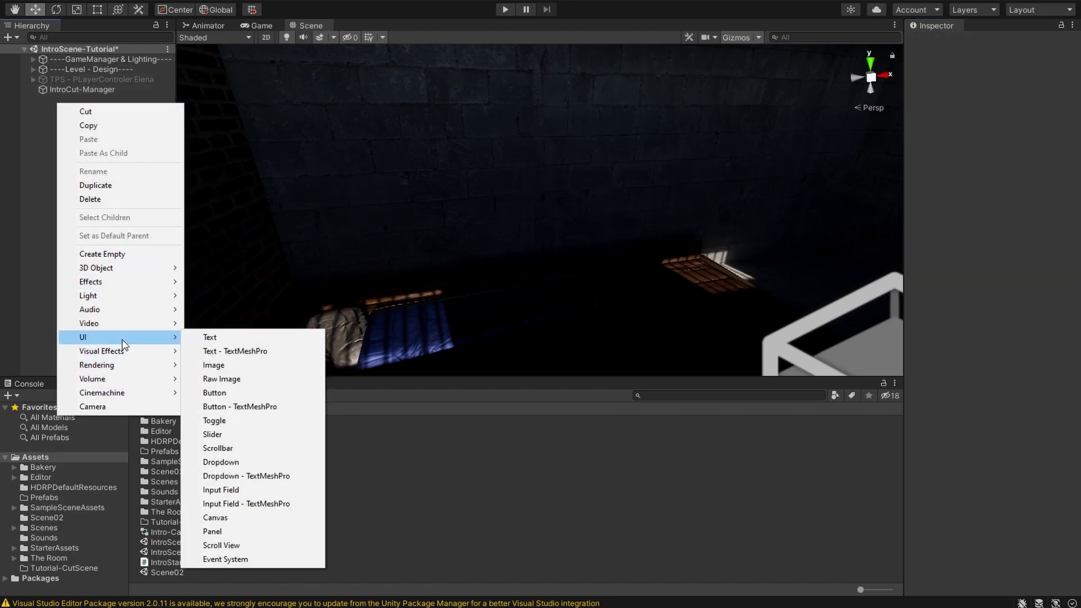
pyautogui.click(216, 517)
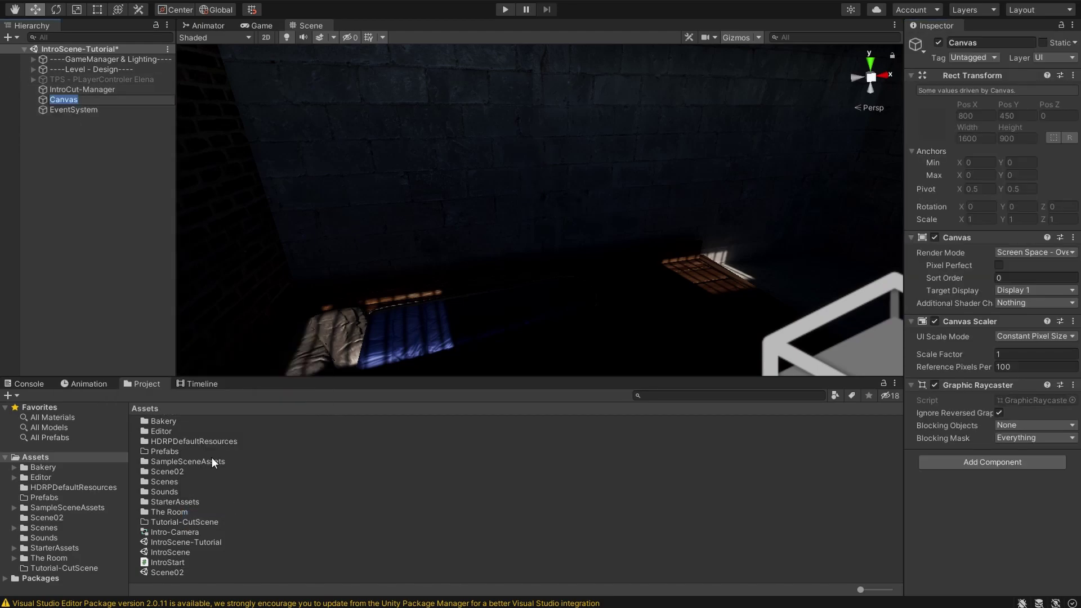
pyautogui.click(63, 109)
pyautogui.click(62, 100)
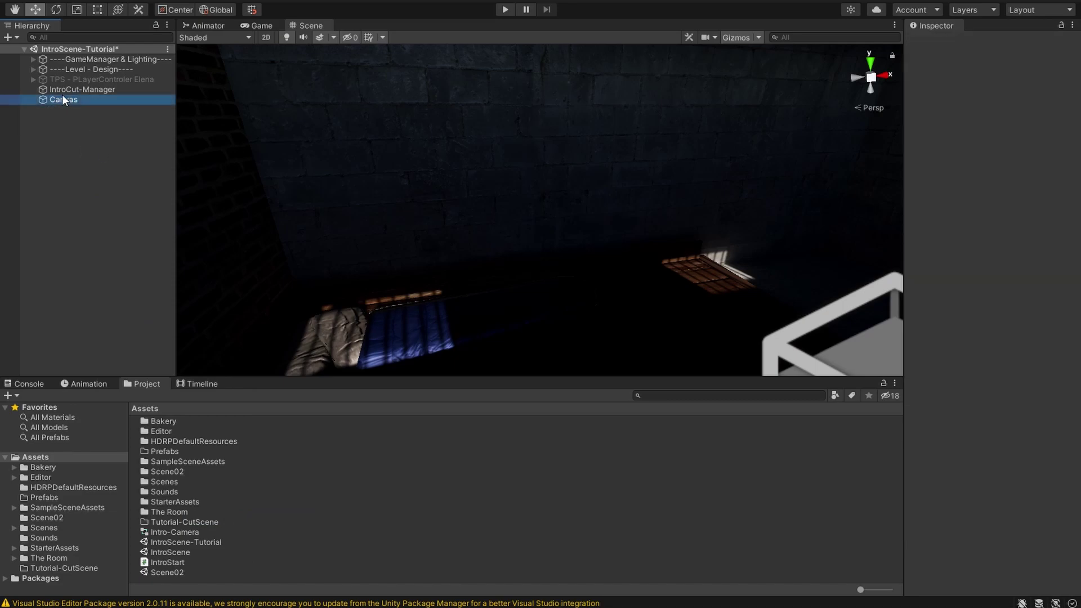
# Add a UI Image as a child of the Canvas and name it Black-image.
pyautogui.rightClick(47, 99)
pyautogui.moveTo(98, 347)
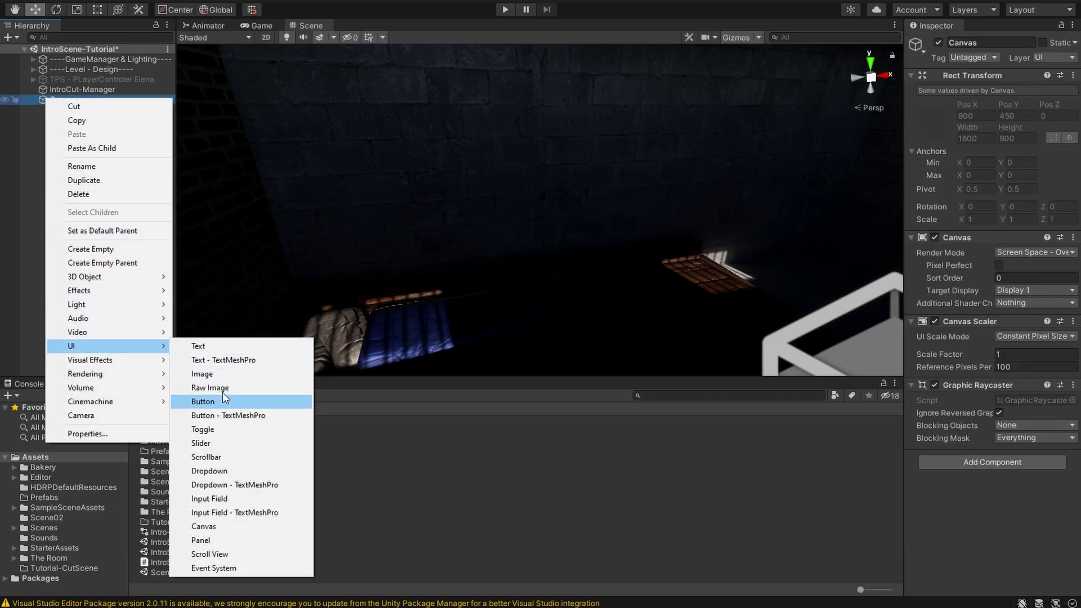
pyautogui.click(204, 374)
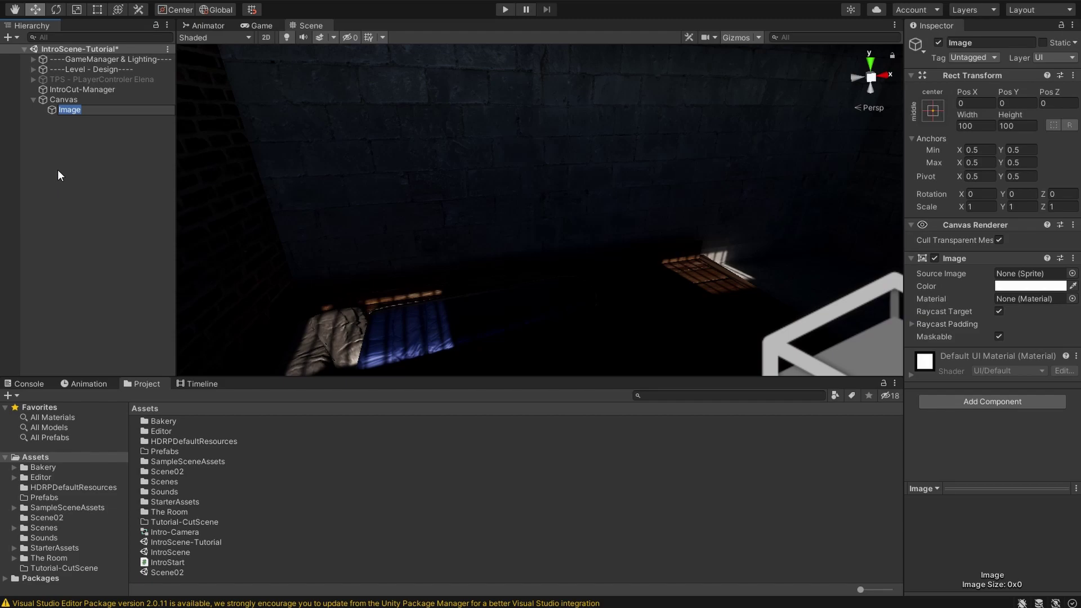
pyautogui.write('Black-image')
pyautogui.press('Return')
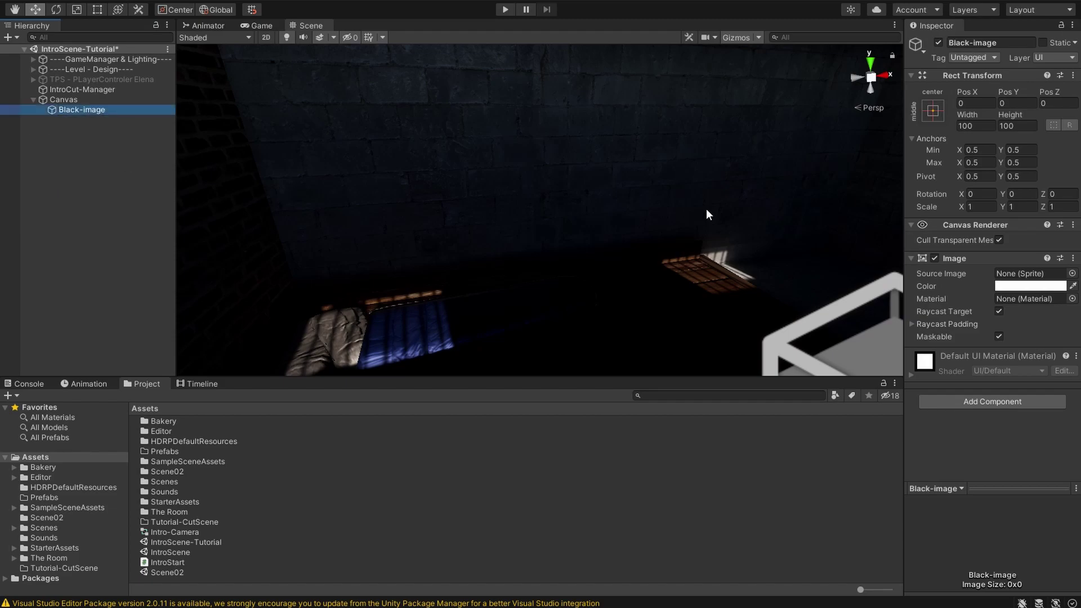
pyautogui.click(260, 25)
pyautogui.click(62, 132)
pyautogui.click(307, 24)
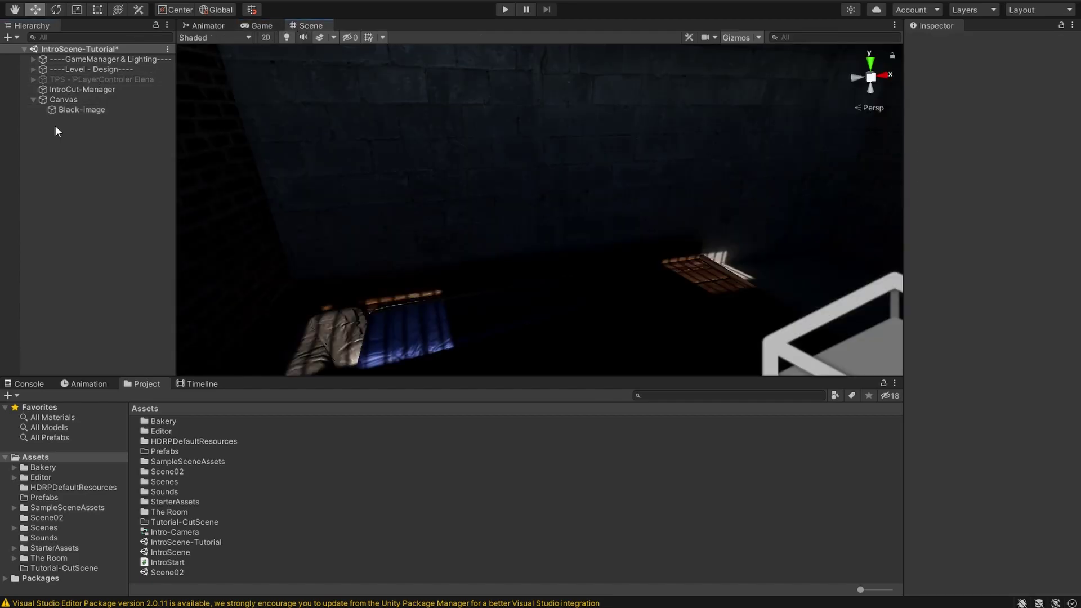
# Create a Camera at the scene root, reposition it in the room, and name it Intro-Camera.
pyautogui.click(33, 100)
pyautogui.rightClick(61, 112)
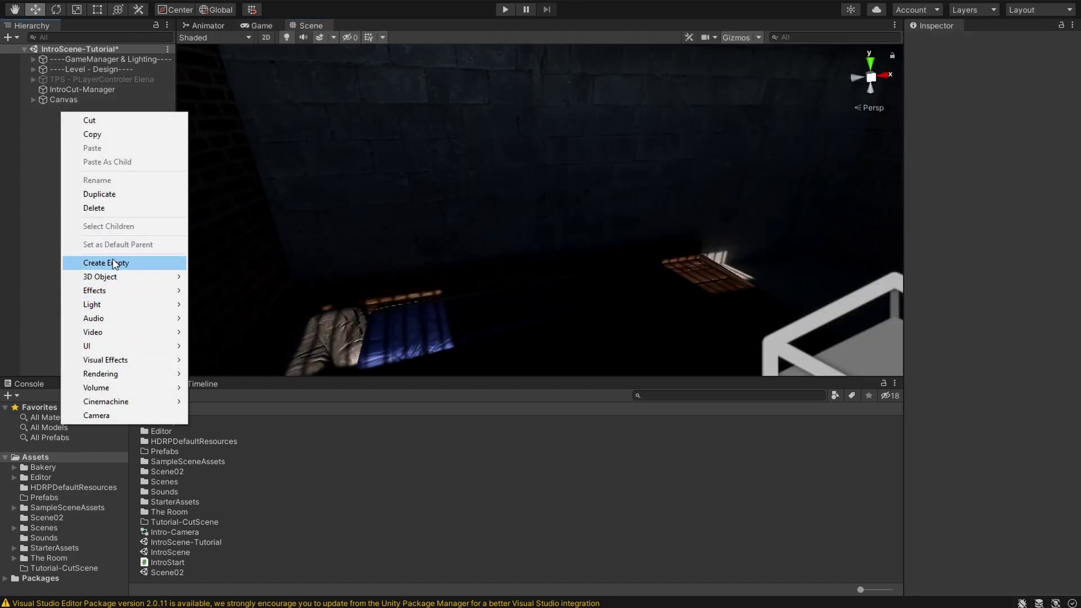
pyautogui.click(116, 415)
pyautogui.moveTo(553, 231); pyautogui.dragTo(992, 295)
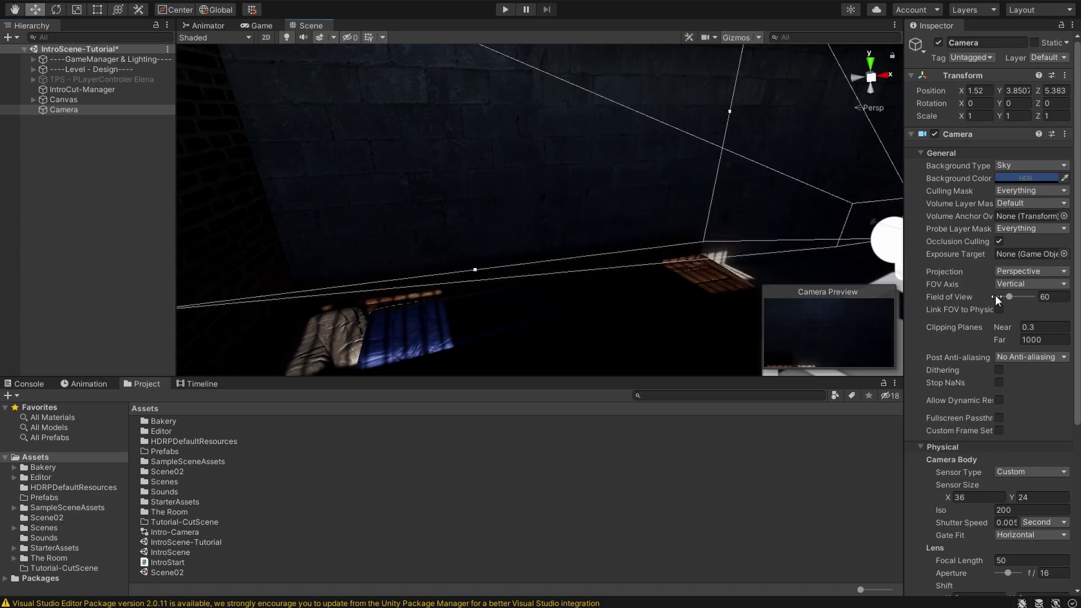
pyautogui.press('f')
pyautogui.click(60, 102)
pyautogui.click(62, 109)
pyautogui.click(951, 43)
pyautogui.write('Intro-')
pyautogui.press('Return')
# Move Intro-Camera to about Z 5.2 and tilt it downward to about 18.5° on X, framing the cell.
pyautogui.keyDown('alt'); pyautogui.moveTo(603, 188); pyautogui.dragTo(760, 193); pyautogui.keyUp('alt')
pyautogui.moveTo(538, 169); pyautogui.dragTo(551, 170)
pyautogui.press('e')
pyautogui.moveTo(567, 120)
pyautogui.mouseDown()
pyautogui.moveTo(611, 126)
pyautogui.moveTo(587, 125)
pyautogui.mouseUp()
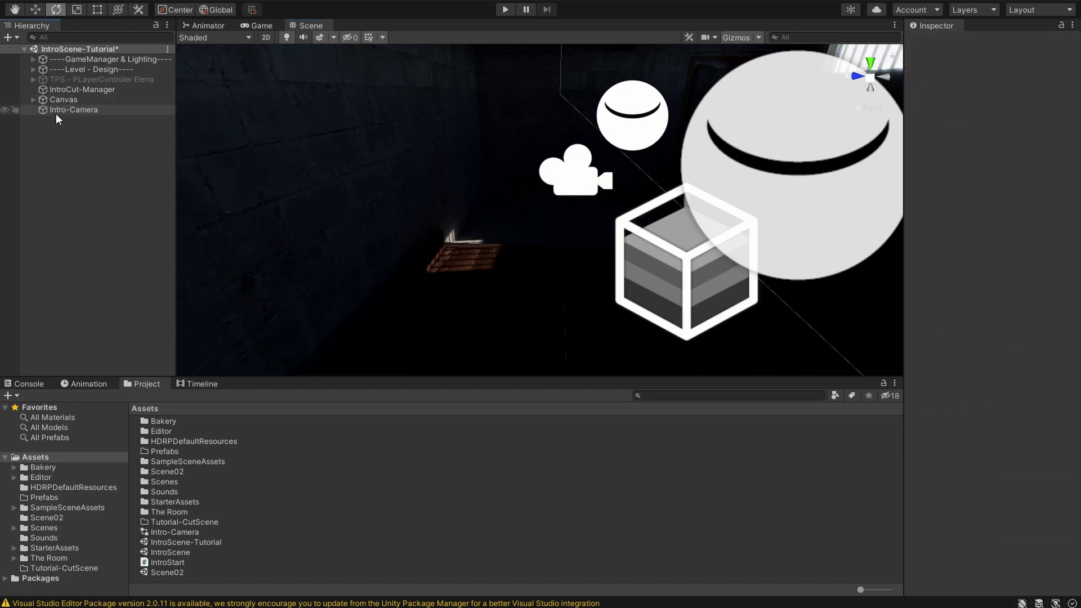
pyautogui.click(60, 113)
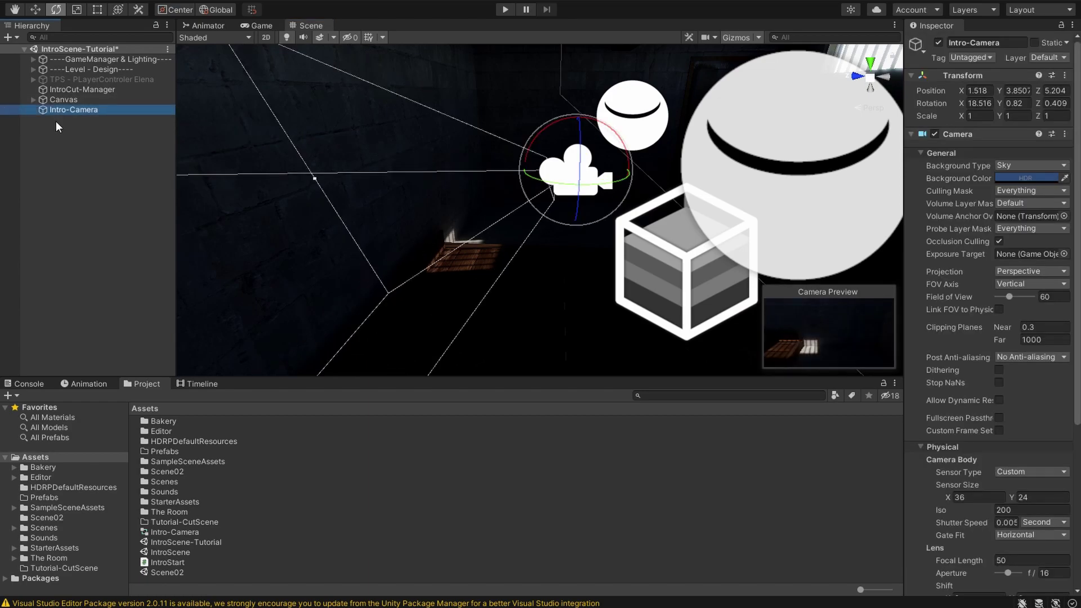
# Set Black-image's colour to black, with the Game view shown.
pyautogui.click(34, 99)
pyautogui.click(85, 141)
pyautogui.click(75, 109)
pyautogui.click(260, 25)
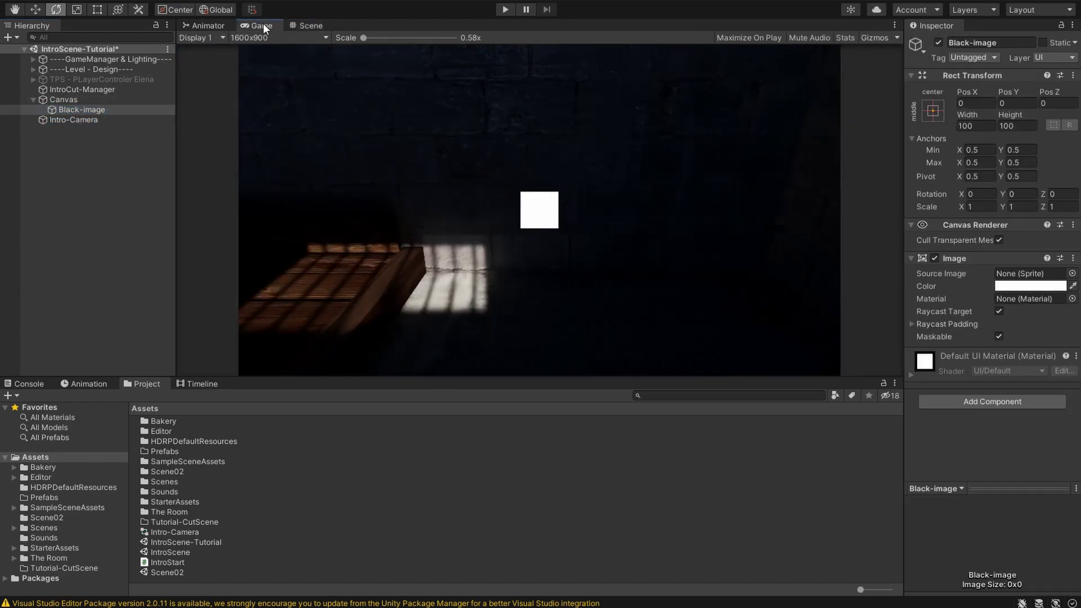
pyautogui.click(1016, 286)
pyautogui.click(947, 445)
pyautogui.click(1052, 272)
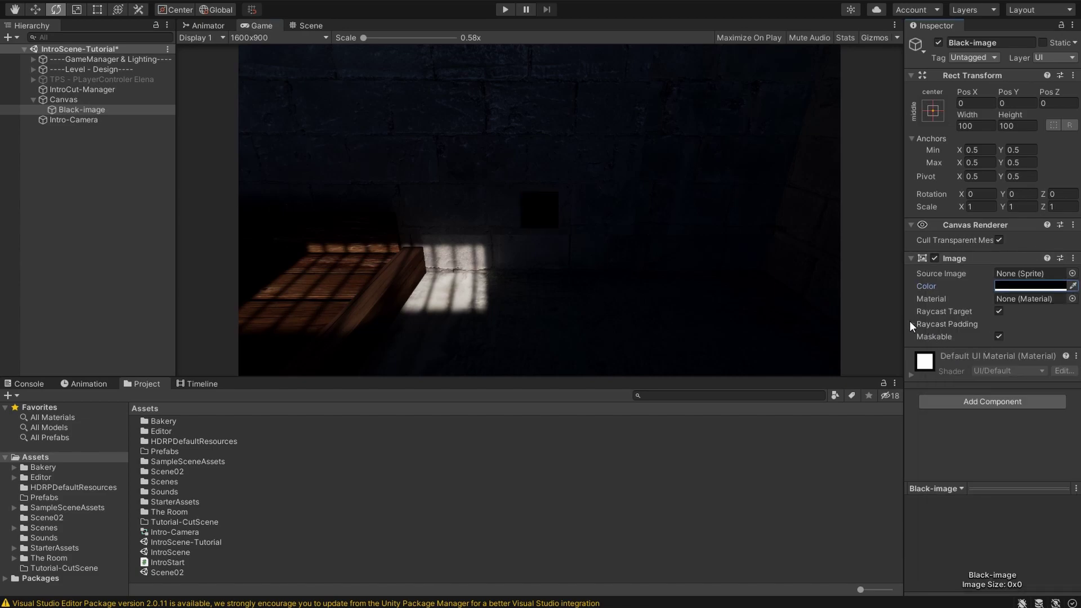
# Set Black-image's width to 1920 and height to 1080.
pyautogui.click(976, 125)
pyautogui.write('1920')
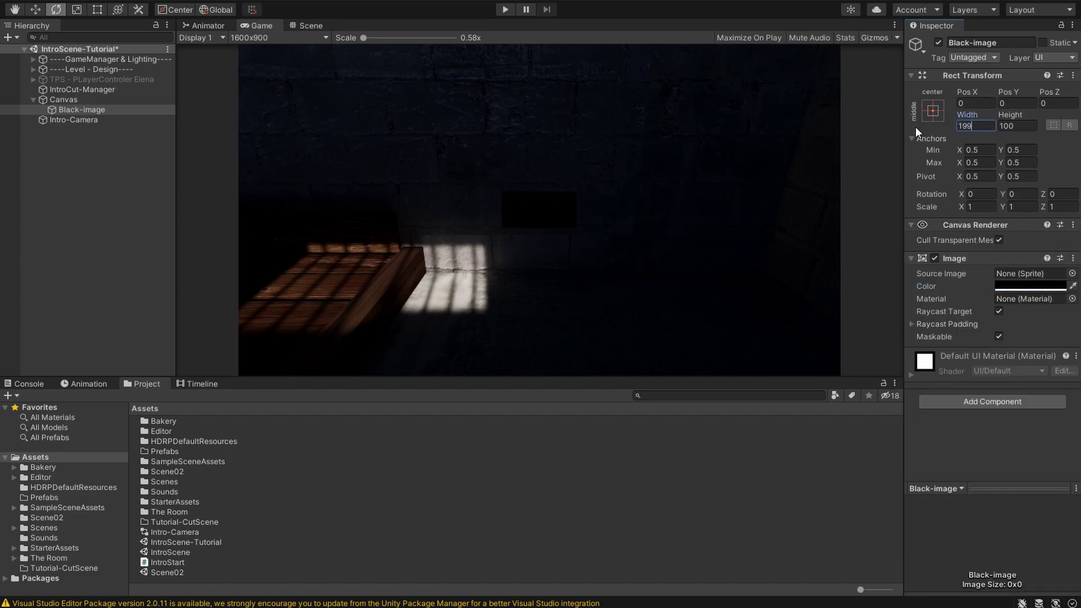
pyautogui.press('Tab')
pyautogui.write('1080')
pyautogui.press('Return')
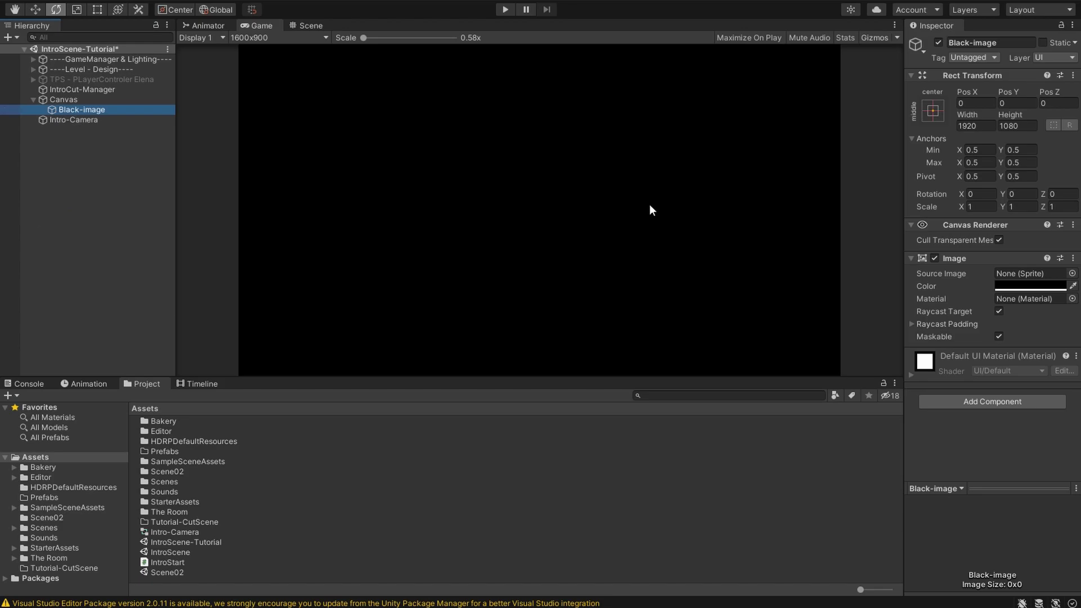
# Make Black-image fully transparent by lowering its colour's alpha to zero, and collapse the Canvas.
pyautogui.click(1031, 286)
pyautogui.moveTo(1037, 529); pyautogui.dragTo(932, 528)
pyautogui.click(1069, 273)
pyautogui.click(102, 164)
pyautogui.click(33, 100)
pyautogui.click(63, 82)
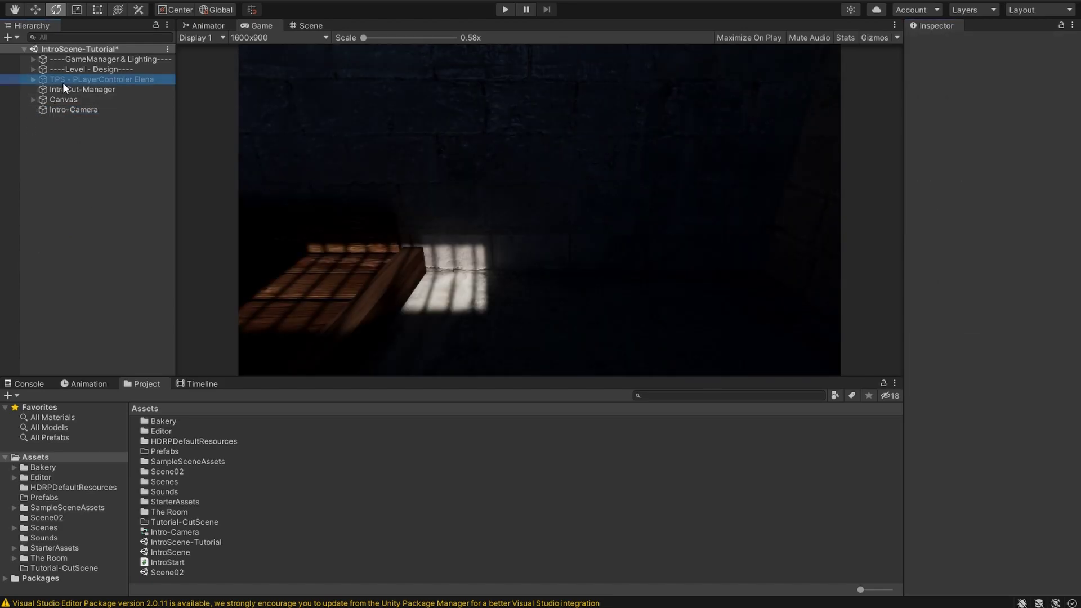
# Open the Timeline window and create an empty GameObject named Timeline at the scene root.
pyautogui.rightClick(46, 122)
pyautogui.click(280, 1)
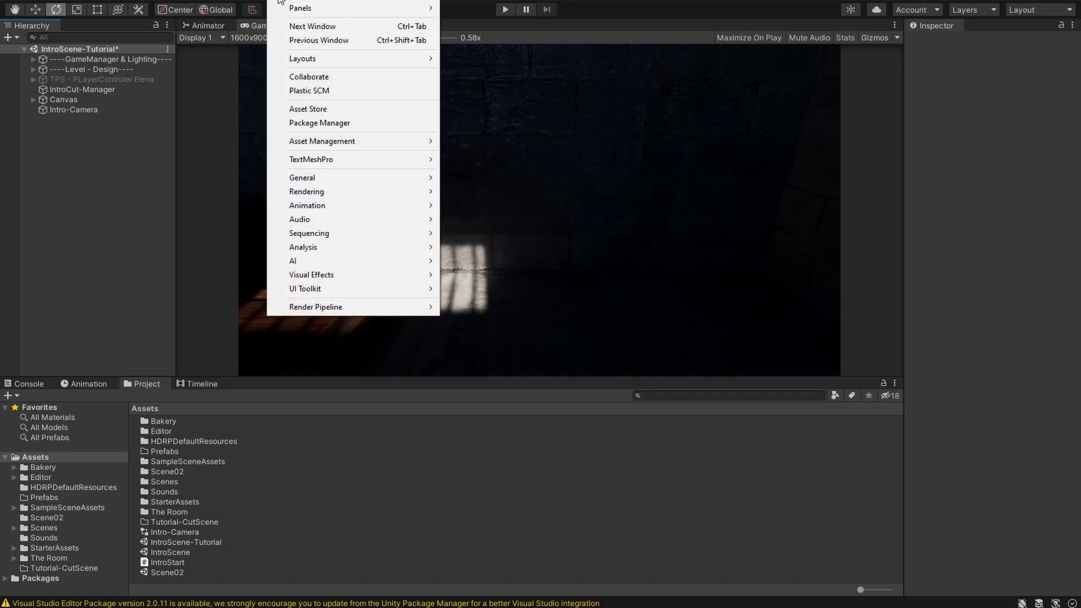
pyautogui.moveTo(309, 233)
pyautogui.click(469, 233)
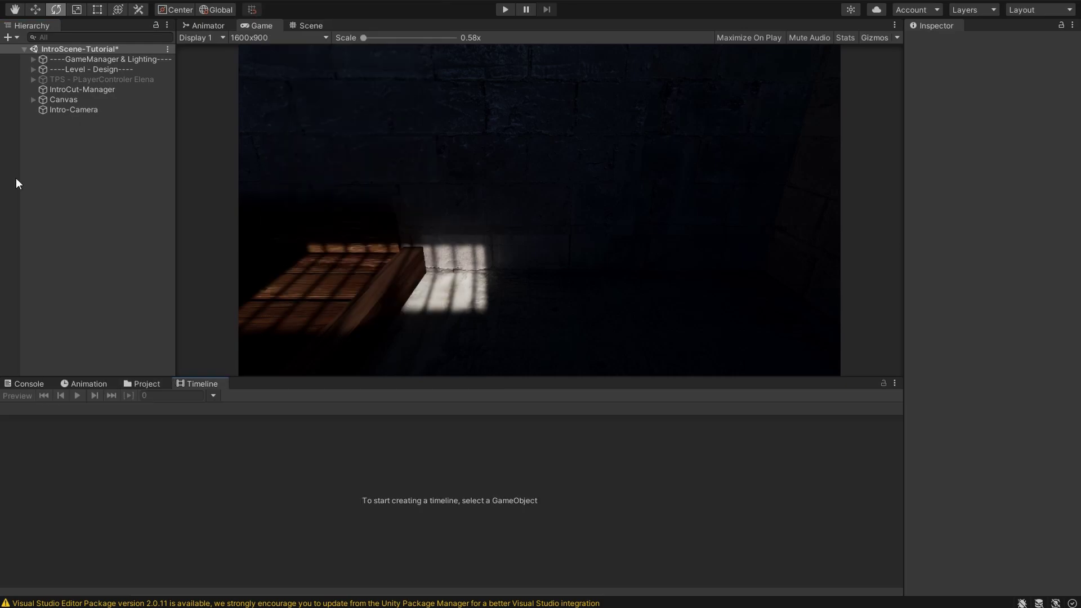
pyautogui.rightClick(58, 124)
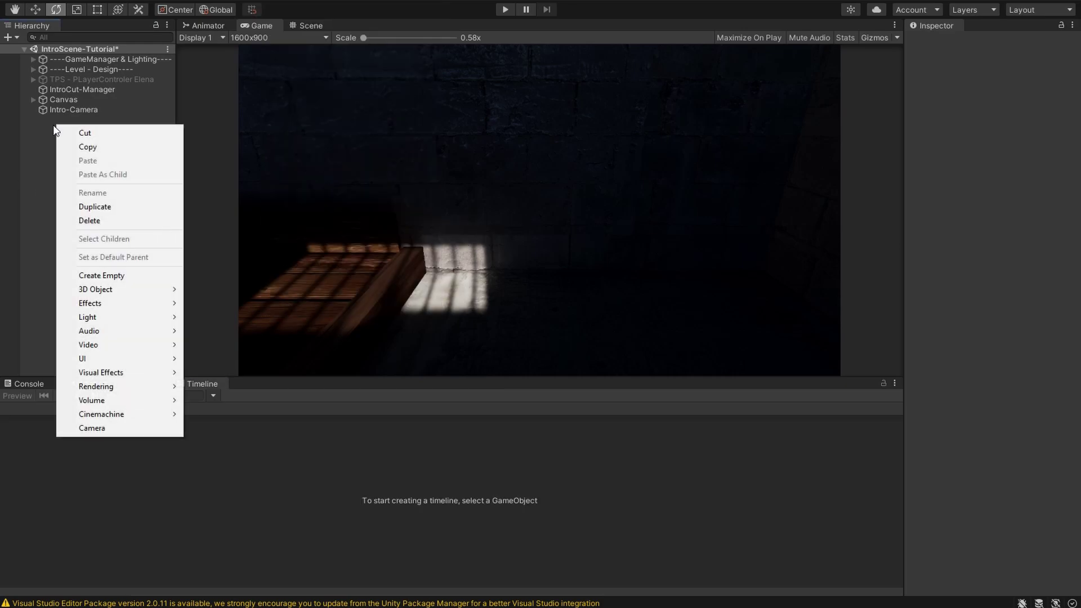
pyautogui.click(89, 276)
pyautogui.write('Timelnne')
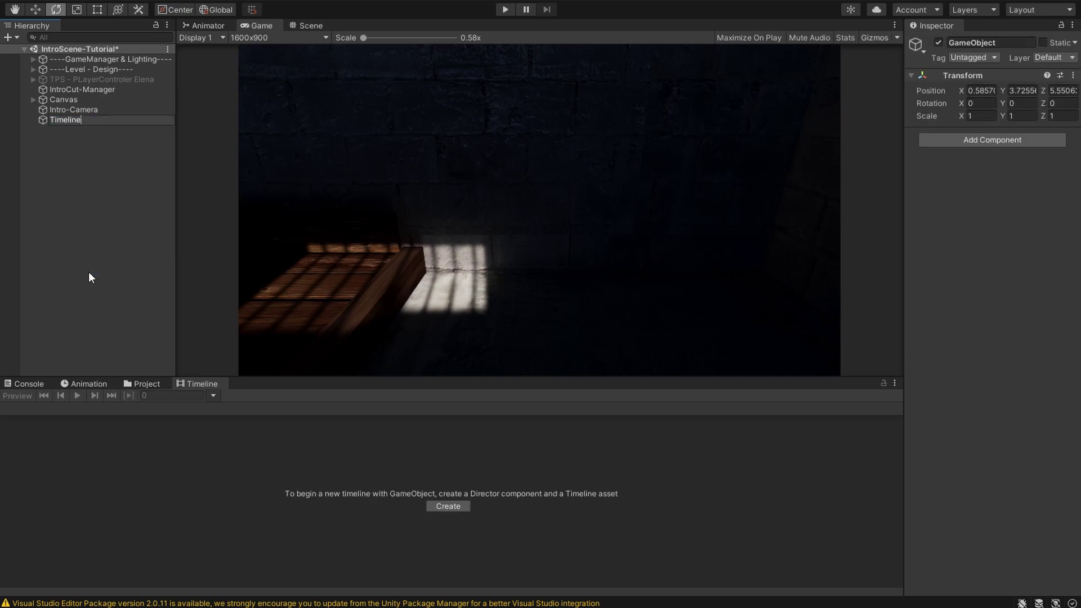
pyautogui.press('Return')
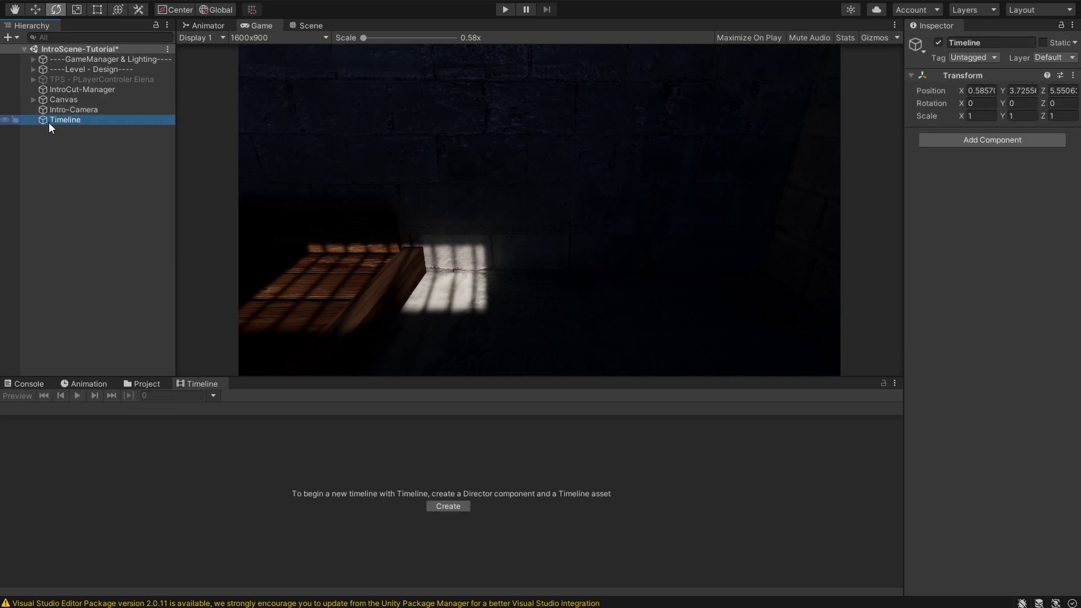
# Create a Playable Director and timeline asset for the Timeline object, saved as Timeline in the Tutorial-CutScene folder.
pyautogui.click(463, 506)
pyautogui.doubleClick(163, 197)
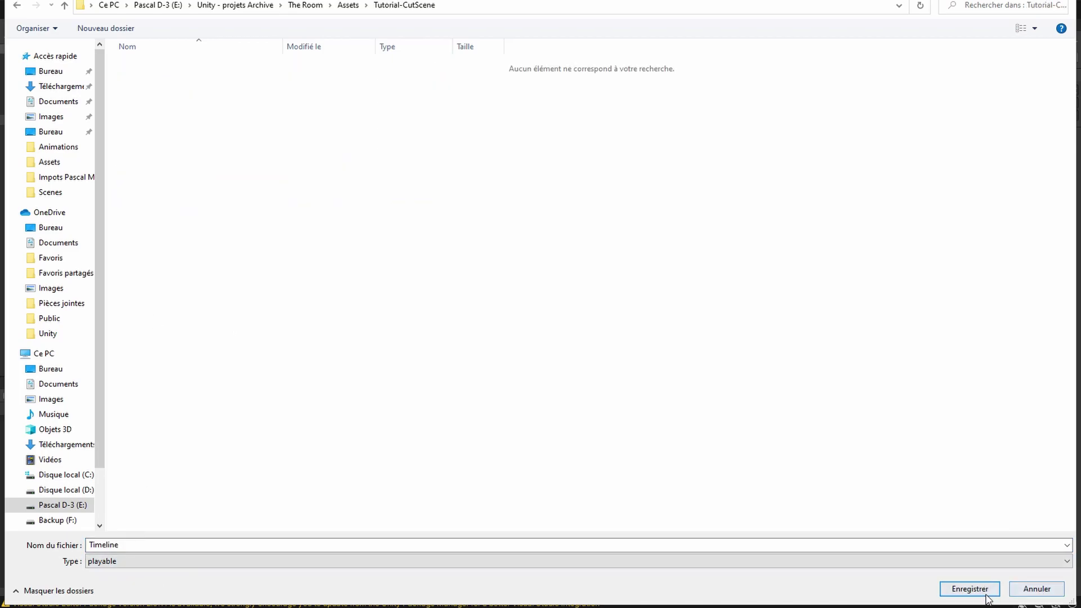
pyautogui.click(970, 589)
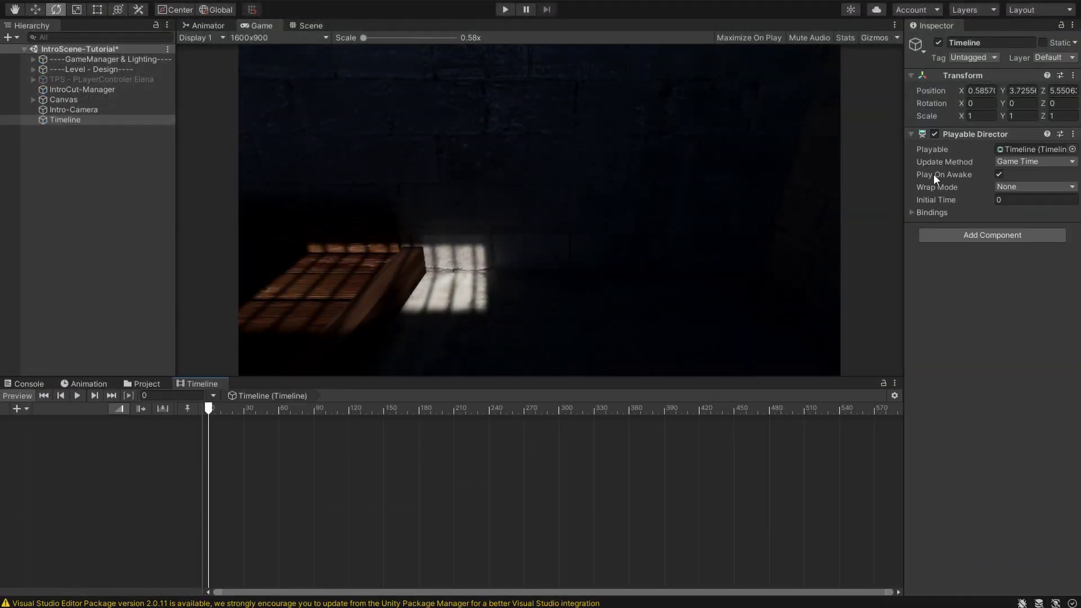
pyautogui.click(85, 141)
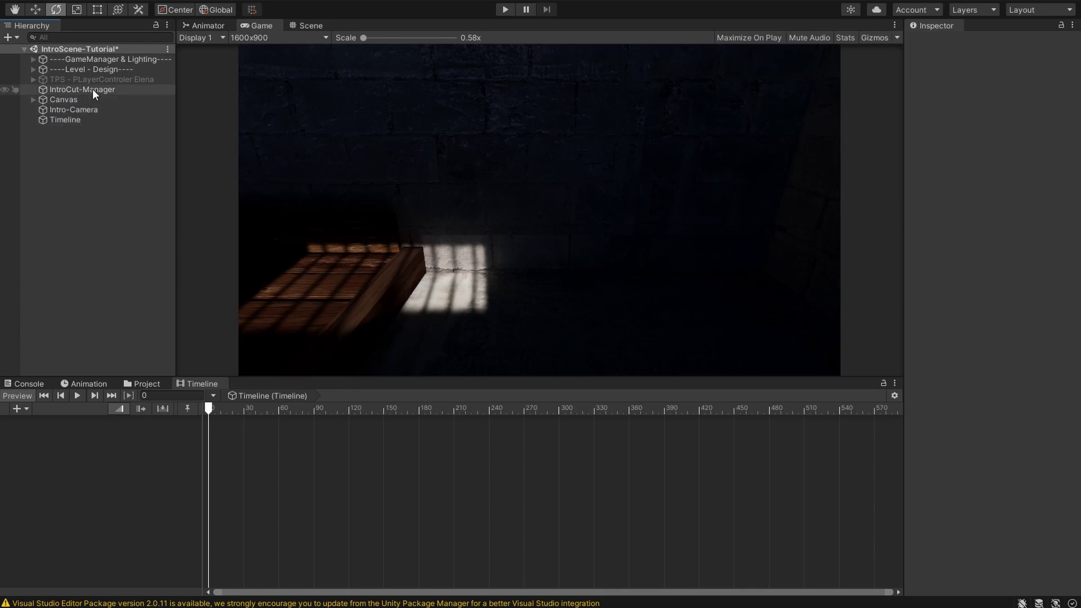
# Move IntroCut-Manager above TPS - PLayerControler Elena in the hierarchy and rename it --IntroCut-Manager--.
pyautogui.click(77, 89)
pyautogui.moveTo(76, 89); pyautogui.dragTo(78, 75)
pyautogui.click(1006, 43)
pyautogui.press('Home')
pyautogui.write('--')
pyautogui.click(1032, 43)
pyautogui.write('--')
pyautogui.press('Return')
pyautogui.click(101, 141)
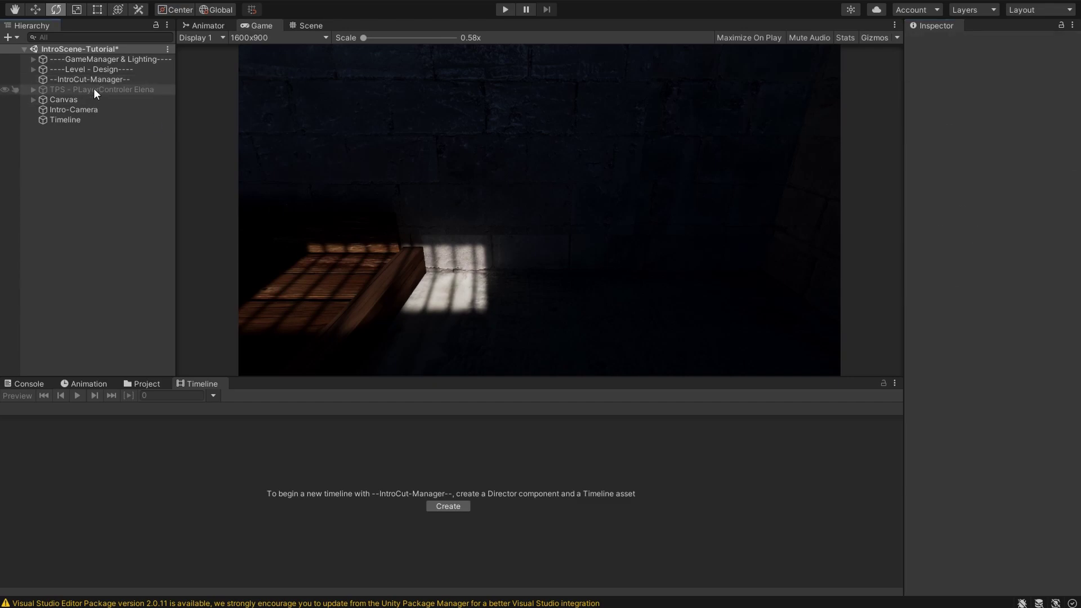
# Assign Intro-Camera as the Camera Cut Scene of --IntroCut-Manager--.
pyautogui.click(90, 81)
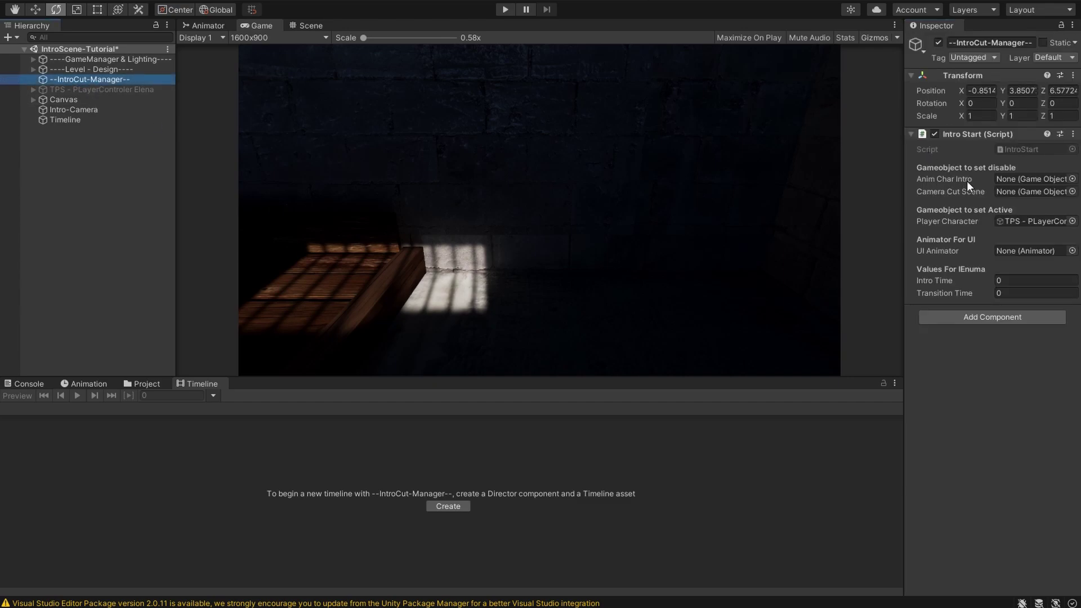
pyautogui.moveTo(73, 109); pyautogui.dragTo(1012, 190)
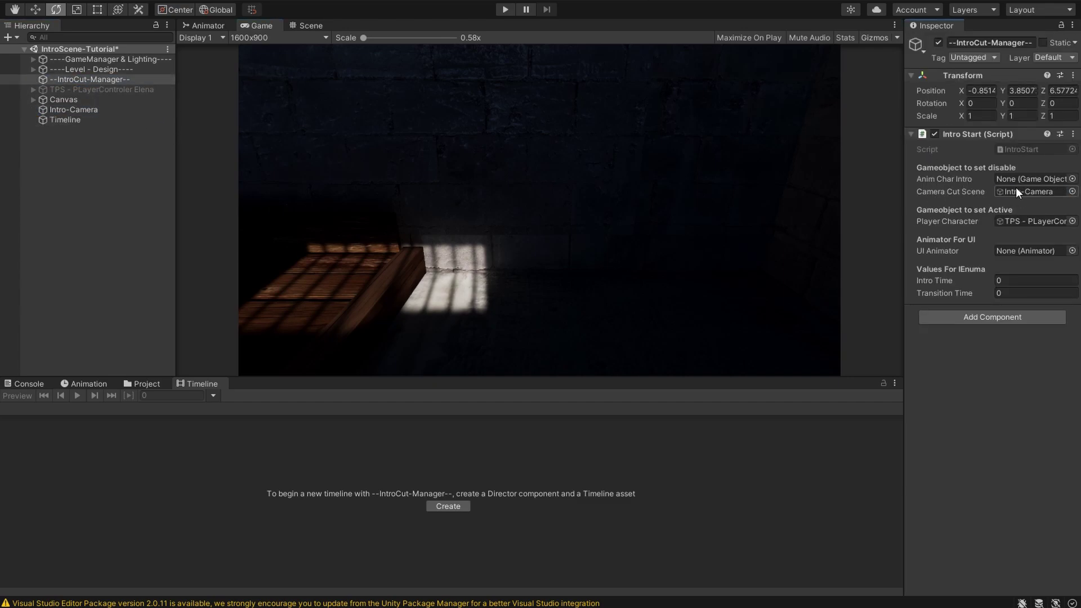
# Add Elena-Character-Mesh from The Room > Character > Naked to the scene and position it inside the room at about Y 3.144, Z 4.5.
pyautogui.click(127, 384)
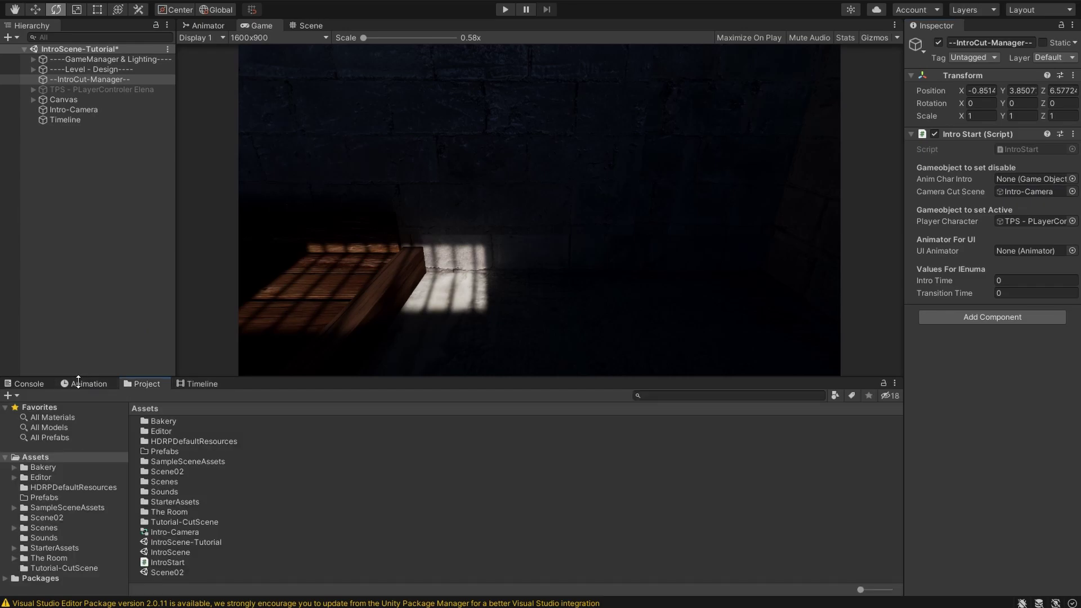
pyautogui.moveTo(189, 441); pyautogui.dragTo(119, 199)
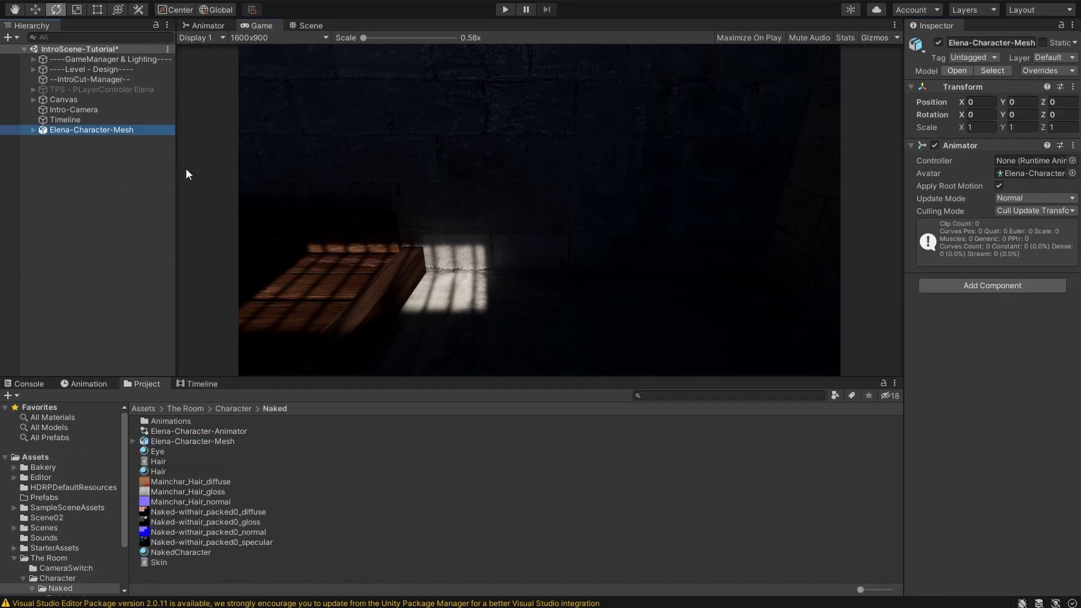
pyautogui.click(300, 27)
pyautogui.scroll(4, 749, 273)
pyautogui.press('w')
pyautogui.moveTo(718, 254); pyautogui.dragTo(761, 134)
pyautogui.moveTo(711, 187); pyautogui.dragTo(359, 290)
pyautogui.moveTo(386, 243); pyautogui.dragTo(788, 136)
pyautogui.scroll(-3, 586, 214)
# Apply the Eye material to the character's eyes and the NakedCharacter material to its body.
pyautogui.moveTo(161, 451); pyautogui.dragTo(469, 99)
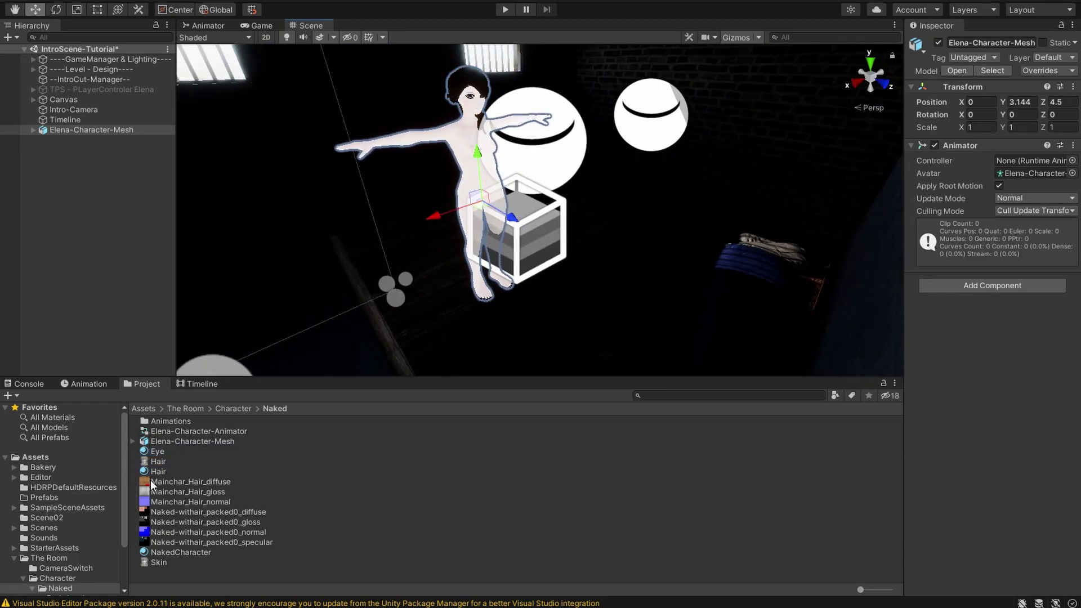
pyautogui.moveTo(156, 554); pyautogui.dragTo(583, 179)
pyautogui.click(43, 142)
# Rotate Elena-Character-Mesh to about 184.39° on Y and move it beside the bed.
pyautogui.click(62, 130)
pyautogui.press('e')
pyautogui.press('w')
# Rename Elena-Character-Mesh to Elena-Character-Mesh-Intro.
pyautogui.click(69, 119)
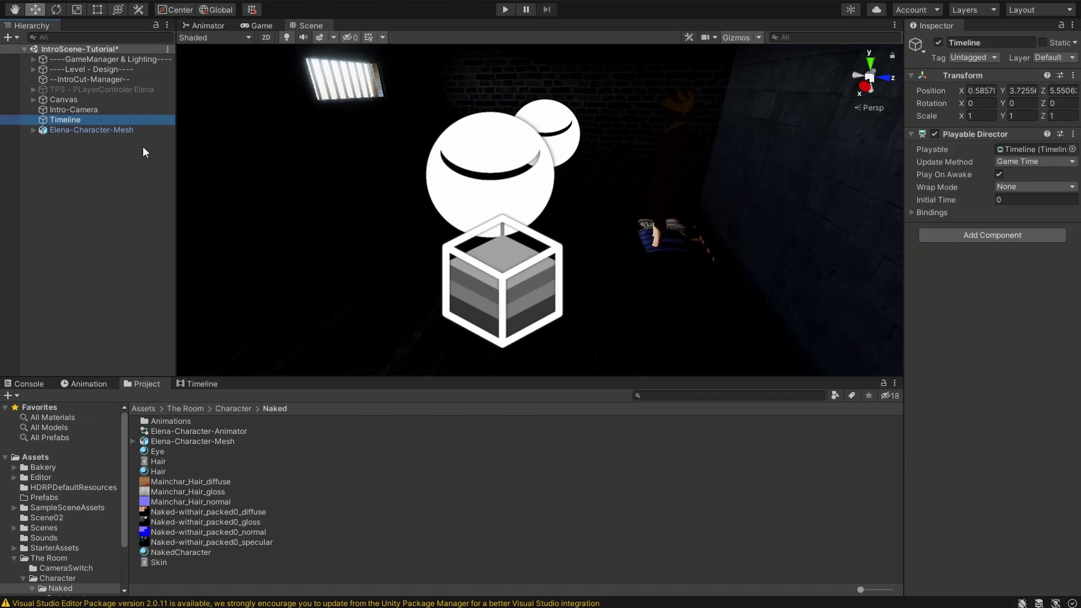
pyautogui.click(87, 80)
pyautogui.click(85, 130)
pyautogui.click(1014, 42)
pyautogui.write('-Intro')
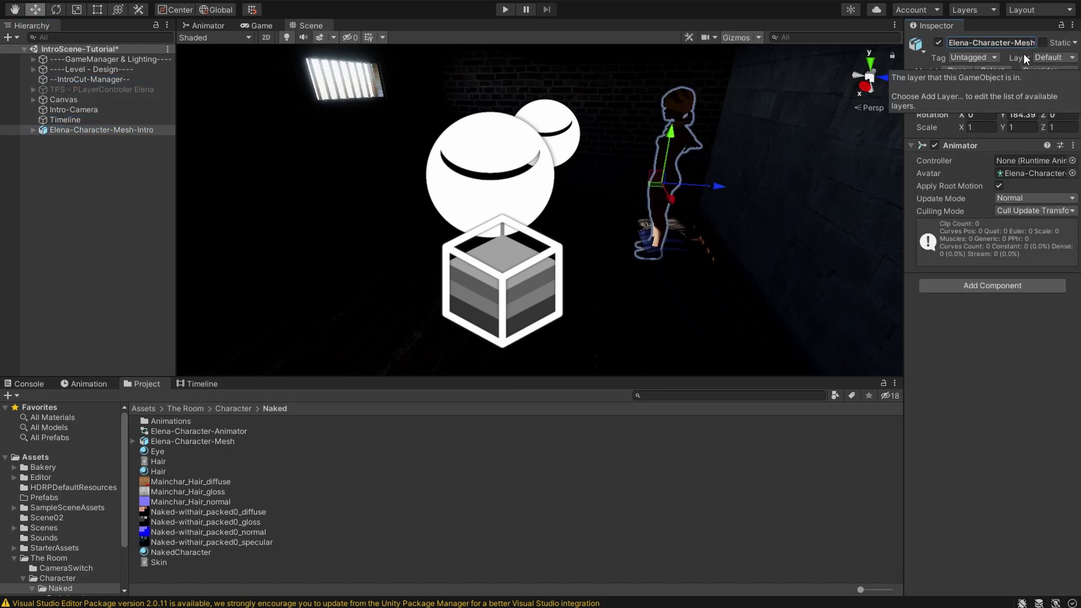
pyautogui.click(98, 173)
# Assign Elena-Character-Mesh-Intro as the Anim Char Intro of --IntroCut-Manager--.
pyautogui.click(78, 109)
pyautogui.click(87, 128)
pyautogui.click(85, 79)
pyautogui.moveTo(83, 131); pyautogui.dragTo(1036, 183)
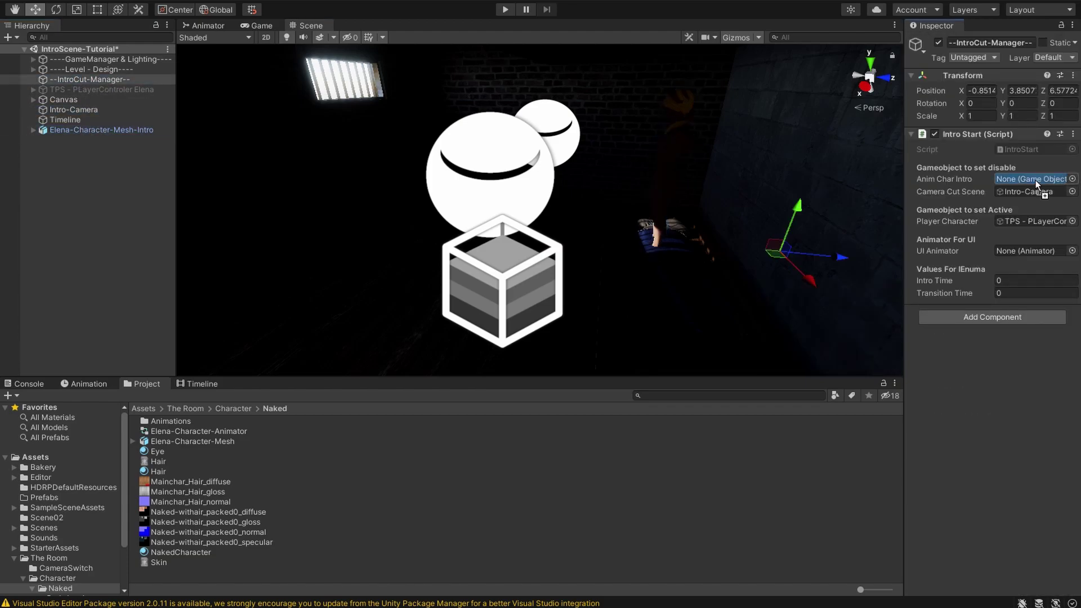
# Add an Animator component to Black-image under the Canvas.
pyautogui.click(34, 100)
pyautogui.click(82, 109)
pyautogui.click(985, 403)
pyautogui.write('anim')
pyautogui.click(937, 456)
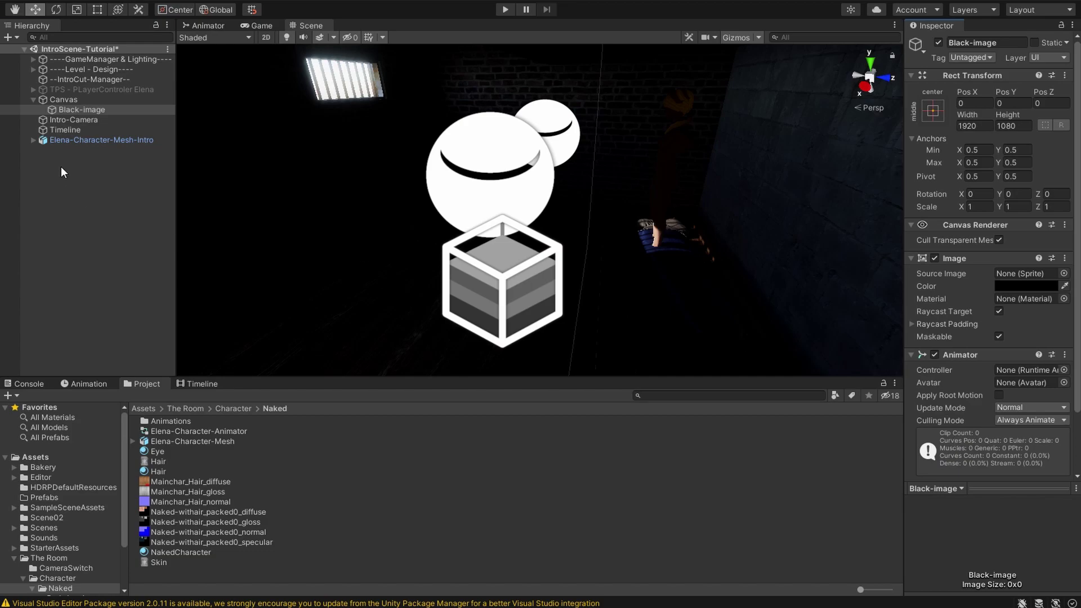
# On --IntroCut-Manager--, assign Black-image as the UI Animator and set Intro Time to 10 and Transition Time to 2.
pyautogui.click(87, 80)
pyautogui.moveTo(82, 110); pyautogui.dragTo(1000, 276)
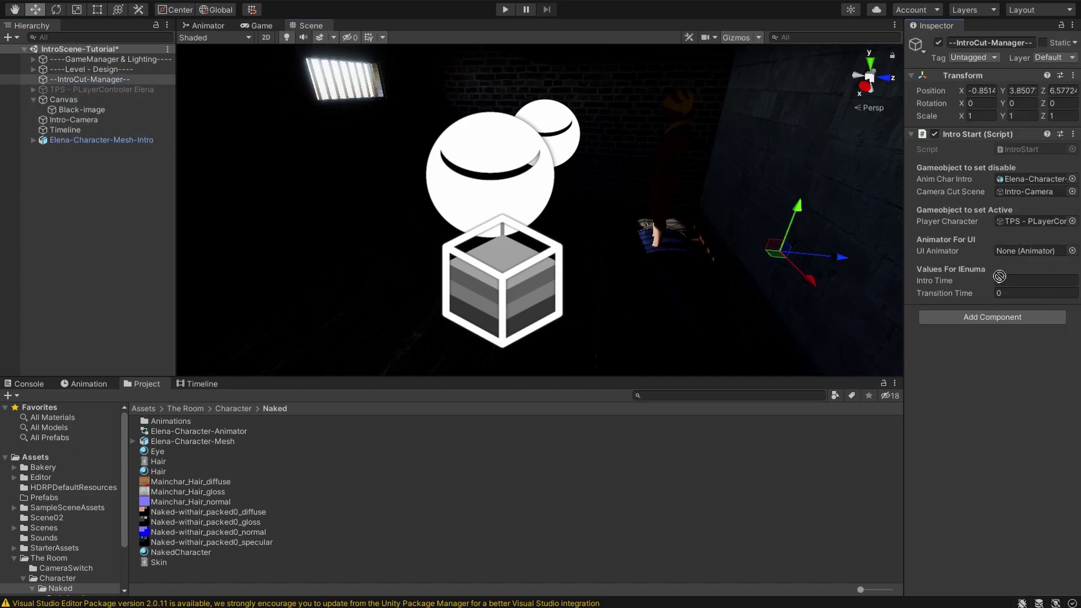
pyautogui.write('10')
pyautogui.click(1007, 295)
pyautogui.write('2')
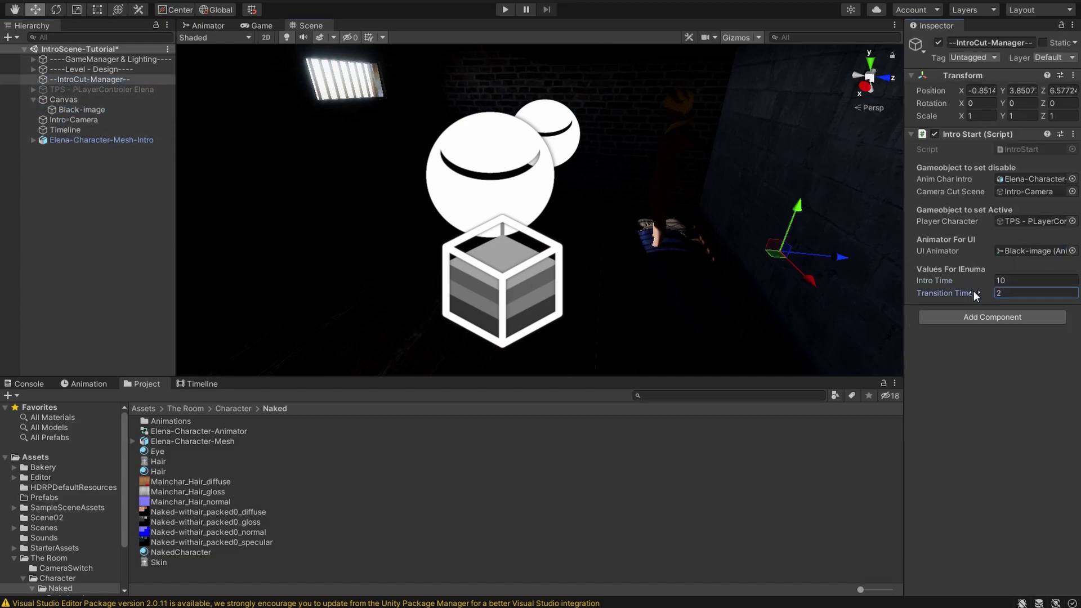
# Reorder the root objects so Elena-Character-Mesh-Intro and Intro-Camera come before the collapsed Canvas, with Timeline last.
pyautogui.click(705, 225)
pyautogui.keyDown('alt'); pyautogui.moveTo(705, 225); pyautogui.dragTo(937, 281); pyautogui.keyUp('alt')
pyautogui.moveTo(937, 281); pyautogui.dragTo(129, 143, button='right')
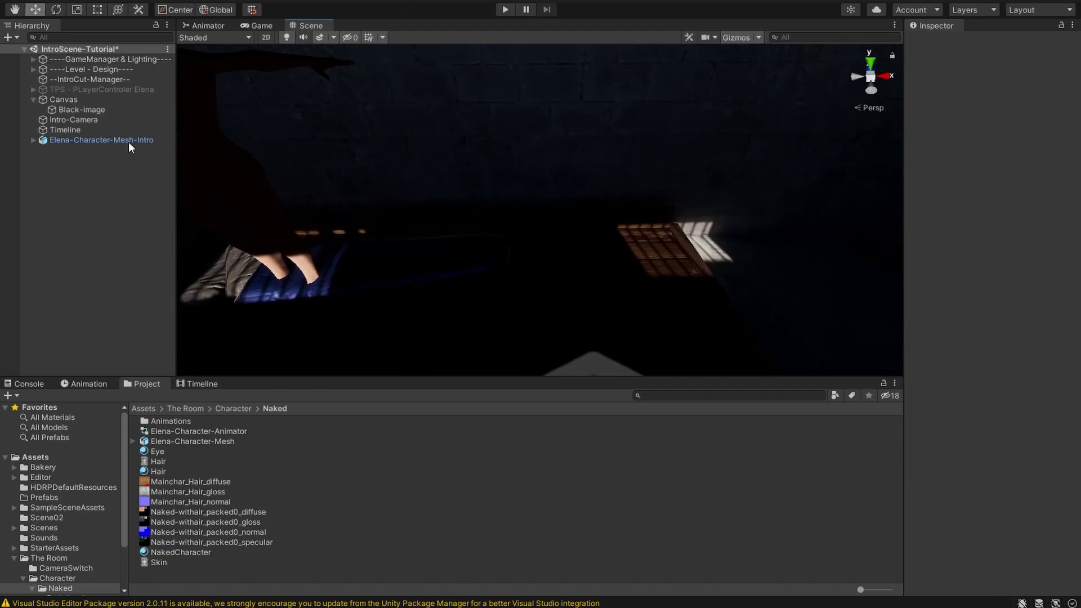
pyautogui.click(63, 99)
pyautogui.click(32, 98)
pyautogui.moveTo(67, 121); pyautogui.dragTo(73, 95)
pyautogui.moveTo(66, 109); pyautogui.dragTo(73, 124)
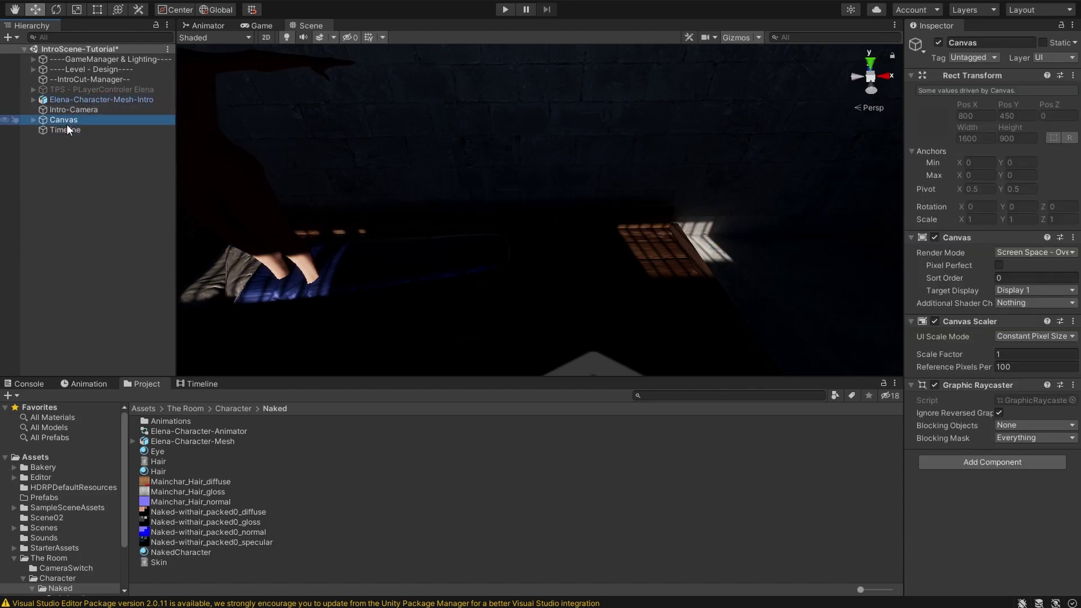
# Open the Timeline object's timeline for editing and dock the Project window above the Scene view.
pyautogui.click(73, 130)
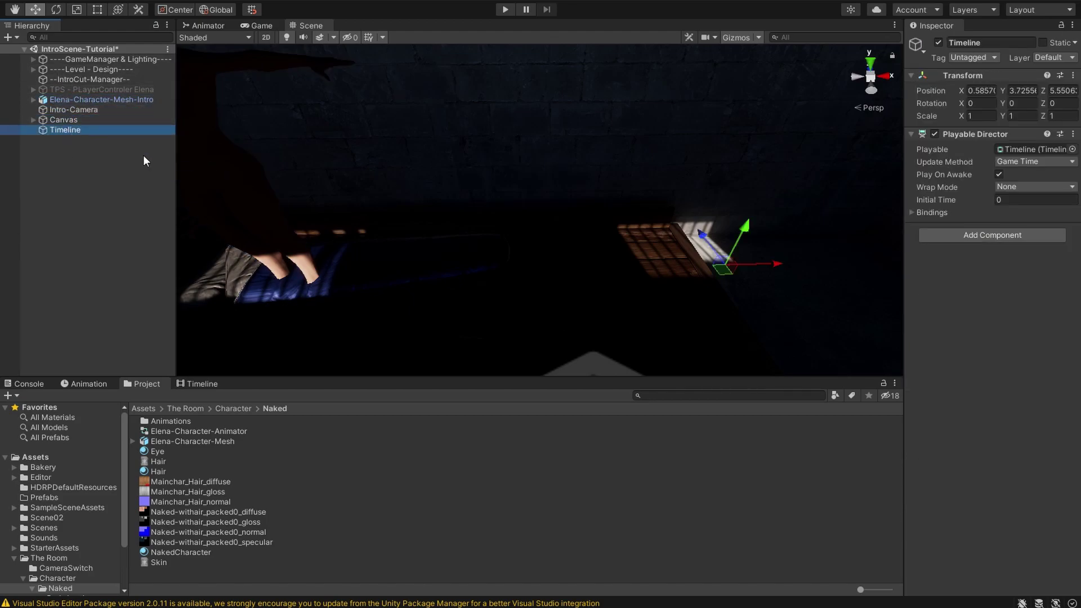
pyautogui.click(185, 388)
pyautogui.moveTo(151, 386); pyautogui.dragTo(418, 53)
pyautogui.click(242, 208)
pyautogui.click(257, 196)
pyautogui.click(304, 197)
pyautogui.moveTo(563, 299); pyautogui.dragTo(631, 251, button='right')
# Add two Animation Tracks to the timeline.
pyautogui.click(25, 409)
pyautogui.click(60, 455)
pyautogui.click(27, 409)
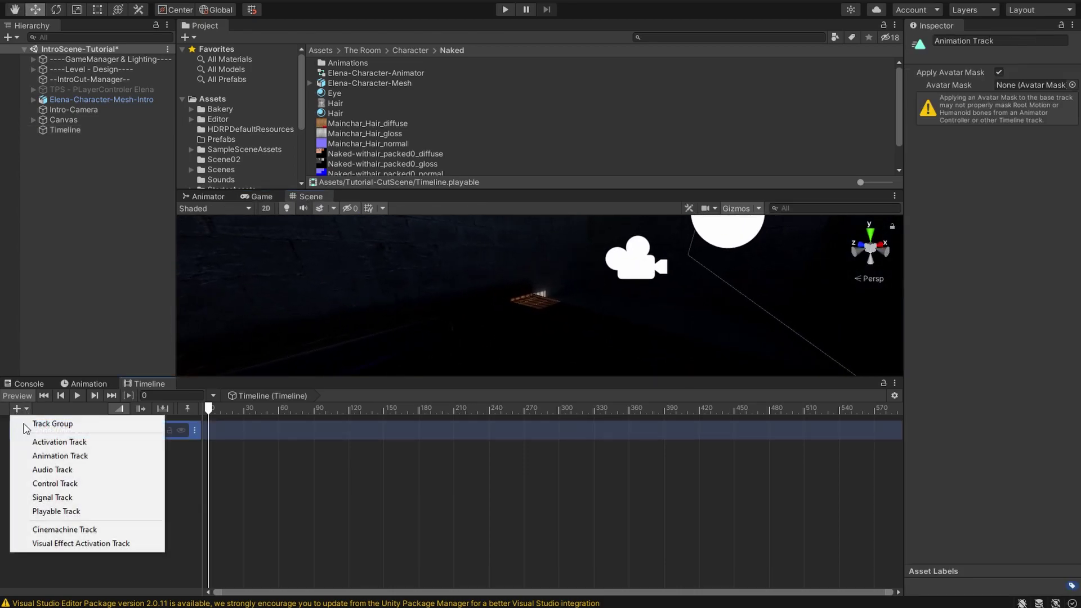
pyautogui.click(31, 456)
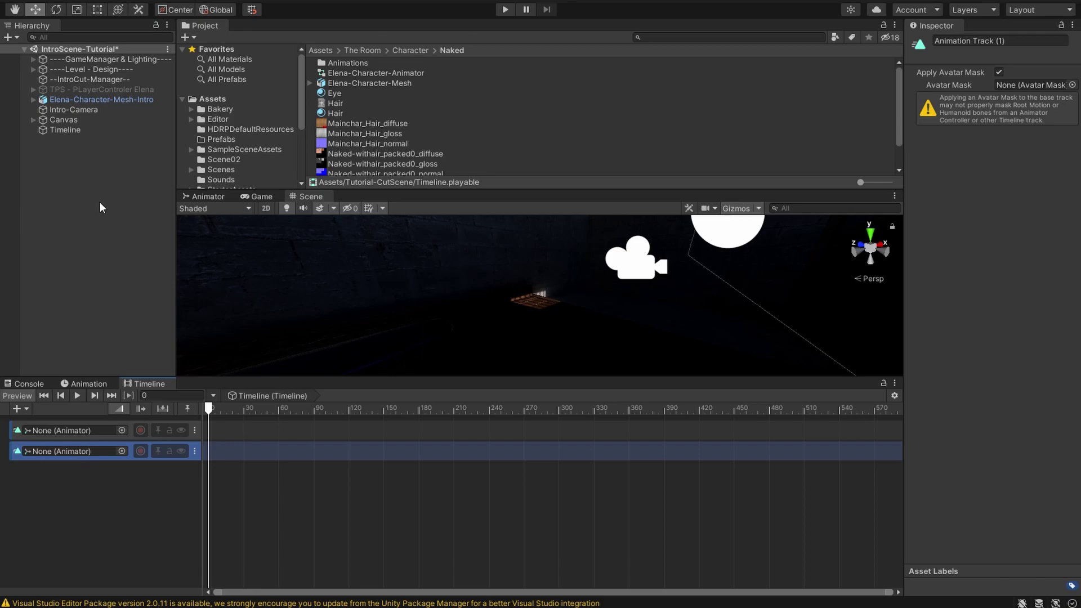
# Add an Animator component to Intro-Camera.
pyautogui.click(79, 227)
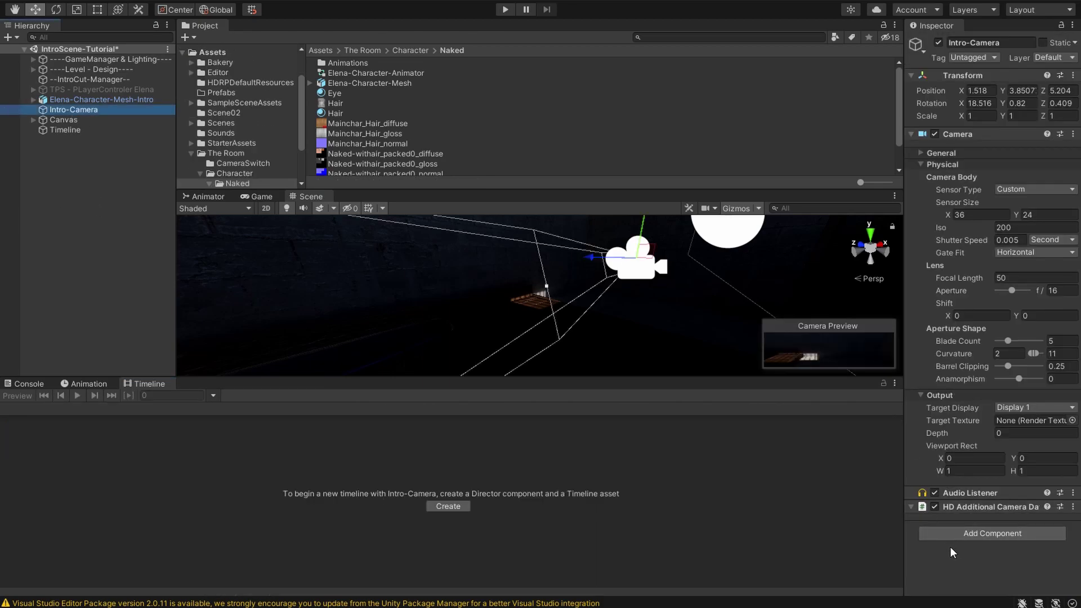
pyautogui.click(972, 536)
pyautogui.click(949, 460)
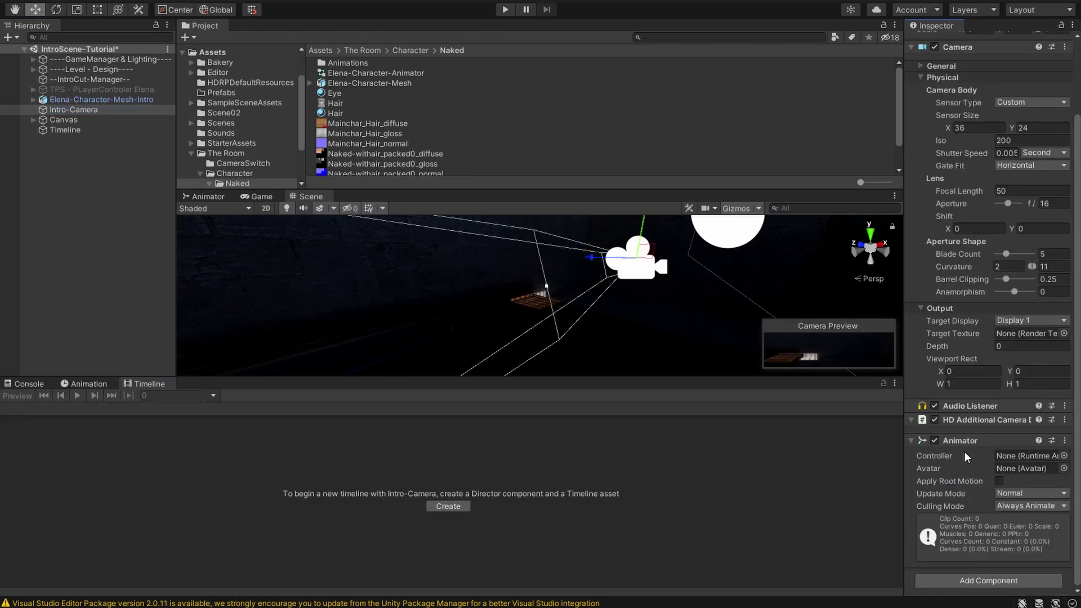
# Bind Elena-Character-Mesh-Intro and Intro-Camera to the two animation tracks, and dock the Project window below the Inspector.
pyautogui.click(65, 130)
pyautogui.moveTo(100, 100); pyautogui.dragTo(90, 435)
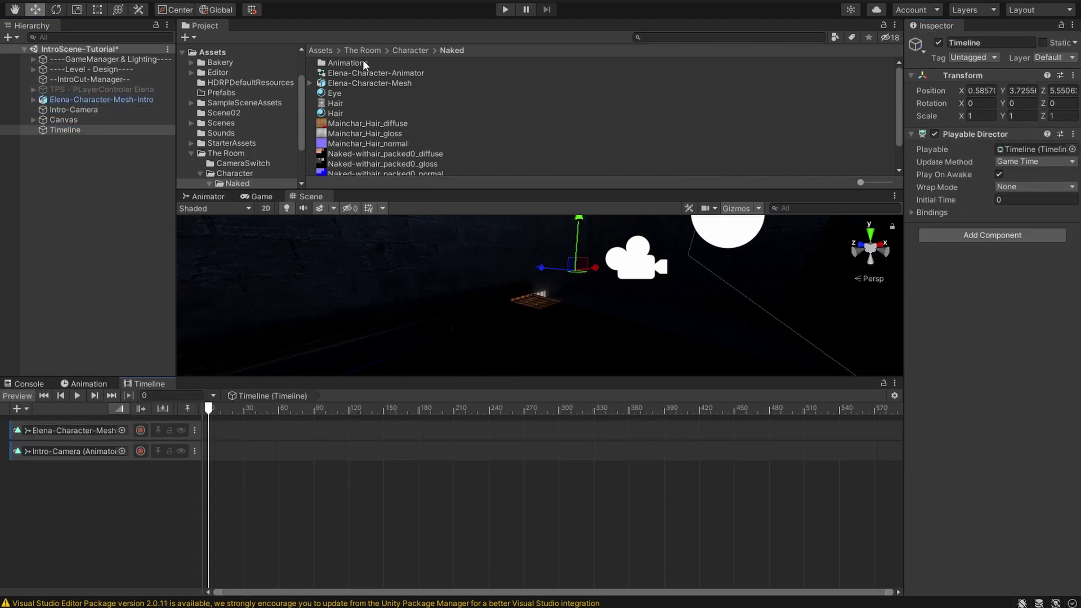
pyautogui.keyDown('alt'); pyautogui.moveTo(637, 304); pyautogui.dragTo(501, 312); pyautogui.keyUp('alt')
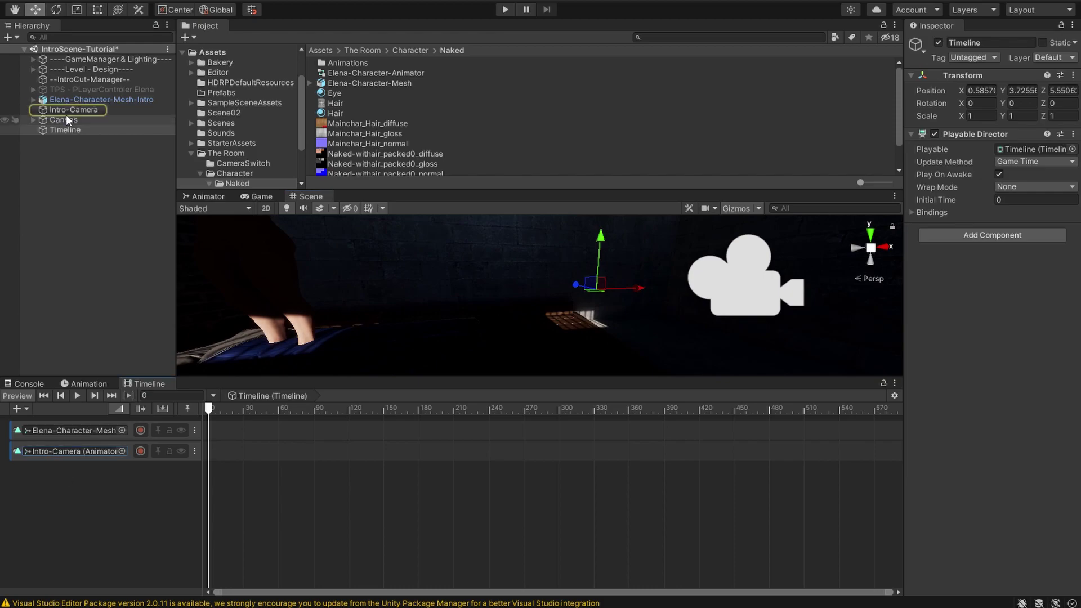
pyautogui.moveTo(211, 27); pyautogui.dragTo(1070, 538)
# Start recording on the Intro-Camera track and key the camera at frame 0 with its X position at about 1.609.
pyautogui.moveTo(573, 242); pyautogui.dragTo(692, 220, button='right')
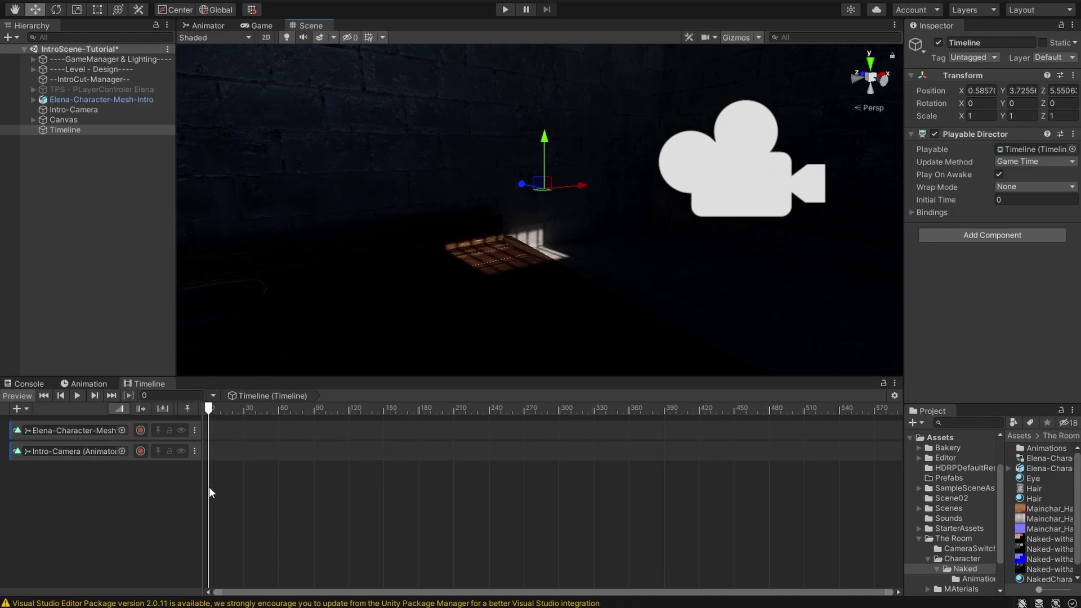
pyautogui.click(141, 452)
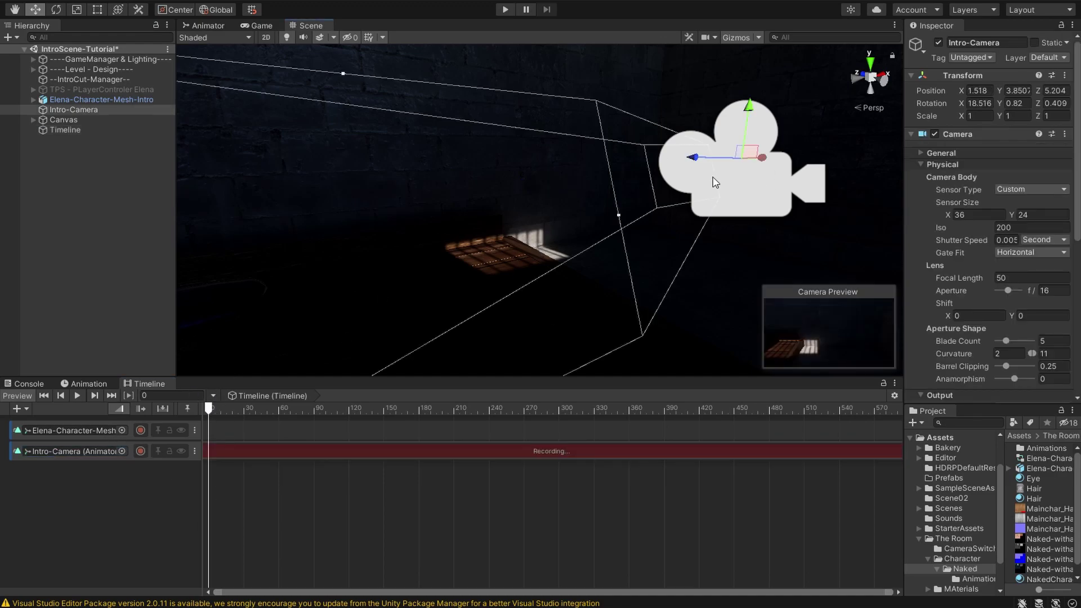
pyautogui.keyDown('alt'); pyautogui.moveTo(726, 246); pyautogui.dragTo(647, 220); pyautogui.keyUp('alt')
pyautogui.scroll(-2, 647, 220)
pyautogui.moveTo(659, 183); pyautogui.dragTo(693, 183)
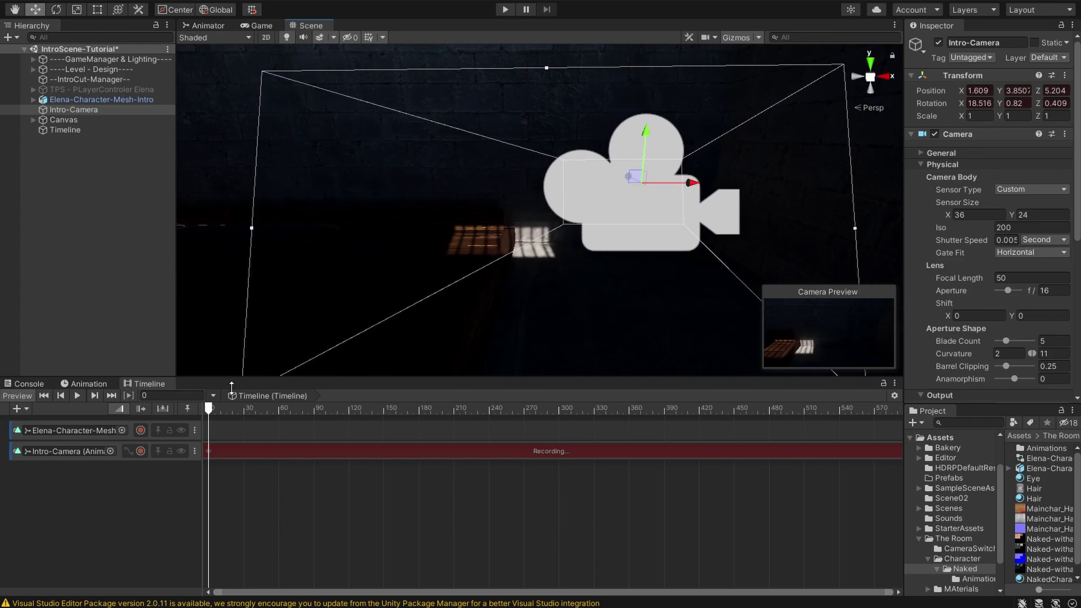
# Record a second Intro-Camera keyframe at about frame 1000 with the camera moved along X to the bed, and preview the pan.
pyautogui.scroll(-10, 690, 450)
pyautogui.click(584, 406)
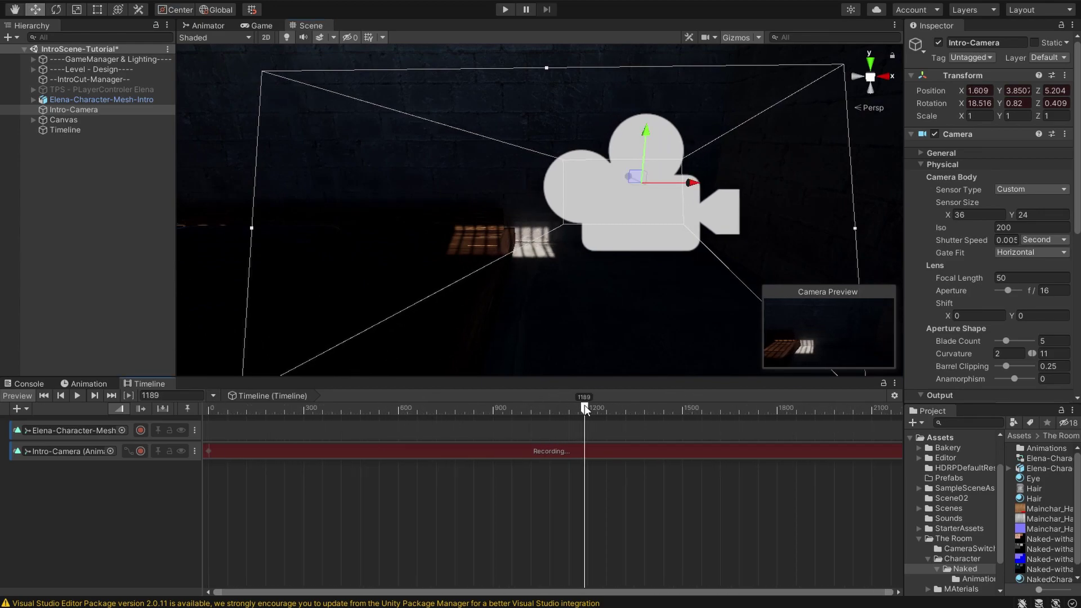
pyautogui.moveTo(497, 406); pyautogui.dragTo(525, 405)
pyautogui.moveTo(653, 183); pyautogui.dragTo(12, 200)
pyautogui.moveTo(525, 407); pyautogui.dragTo(208, 403)
pyautogui.press('space')
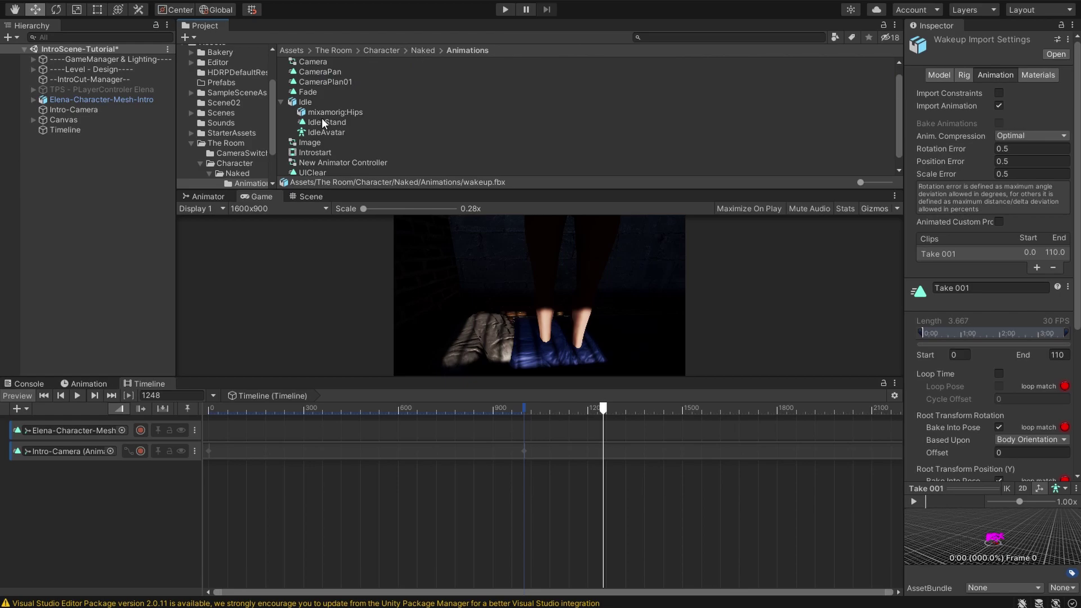
# Place the wakeup model's Take 001 clip at the start of the Elena-Character-Mesh-Intro track.
pyautogui.scroll(-3, 322, 117)
pyautogui.moveTo(316, 165); pyautogui.dragTo(210, 428)
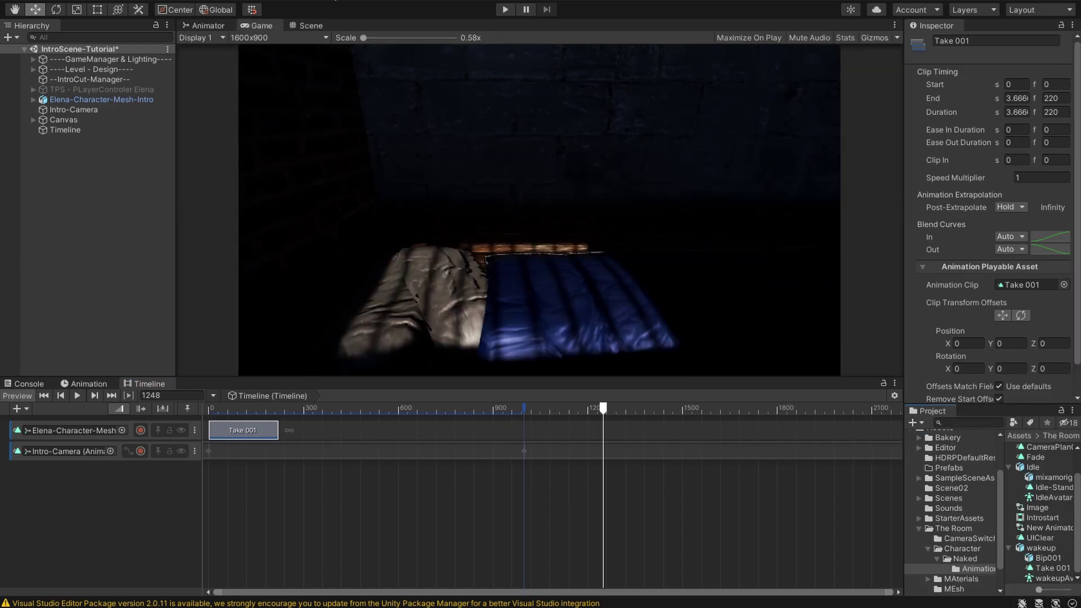
# Move the Take 001 clip's transform offset so the character is placed by the bed.
pyautogui.click(311, 25)
pyautogui.keyDown('alt'); pyautogui.moveTo(495, 185); pyautogui.dragTo(528, 184); pyautogui.keyUp('alt')
pyautogui.moveTo(528, 183); pyautogui.dragTo(620, 236, button='right')
pyautogui.scroll(-2, 940, 370)
pyautogui.click(1003, 283)
pyautogui.moveTo(549, 310); pyautogui.dragTo(551, 192)
pyautogui.moveTo(520, 228); pyautogui.dragTo(438, 261)
pyautogui.moveTo(438, 260); pyautogui.dragTo(32, 253, button='right')
pyautogui.scroll(-3, 571, 253)
pyautogui.moveTo(326, 248); pyautogui.dragTo(360, 260)
# Adjust the Take 001 clip offset to about X -1.70, Y 3.10, Z 6.13, with a Y rotation of about 147.32°.
pyautogui.press('e')
pyautogui.press('w')
pyautogui.moveTo(684, 276); pyautogui.dragTo(731, 271)
pyautogui.moveTo(758, 319); pyautogui.dragTo(785, 383, button='right')
pyautogui.keyDown('alt'); pyautogui.moveTo(785, 382); pyautogui.dragTo(381, 116); pyautogui.keyUp('alt')
pyautogui.press('e')
# Reselect the Take 001 clip and lower its offset so the feet meet the floor, at about X -1.86, Y 3.04.
pyautogui.click(626, 188)
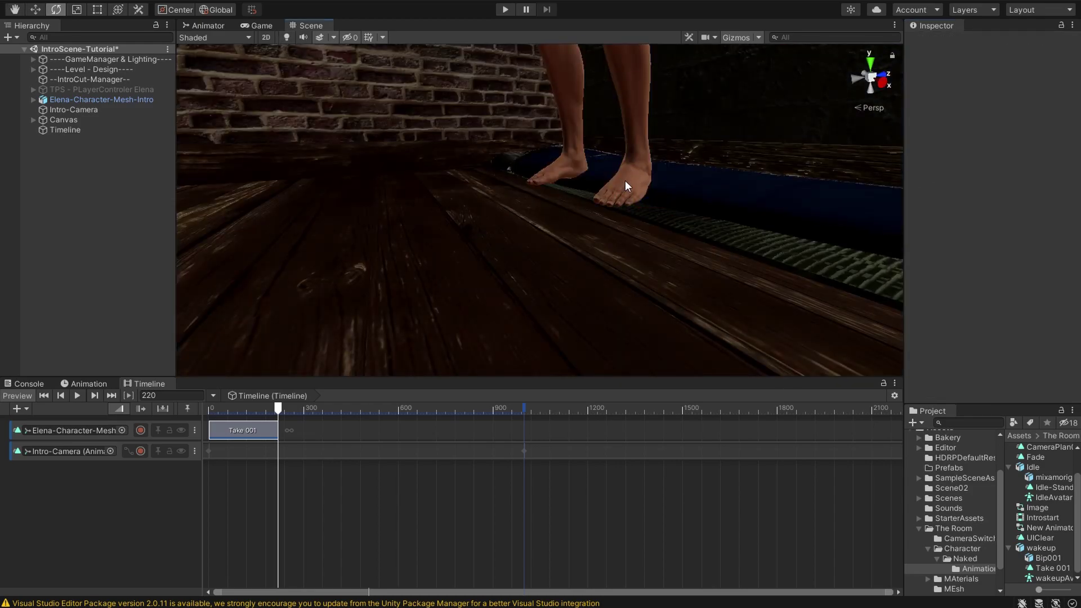
pyautogui.click(625, 180)
pyautogui.click(65, 130)
pyautogui.click(248, 431)
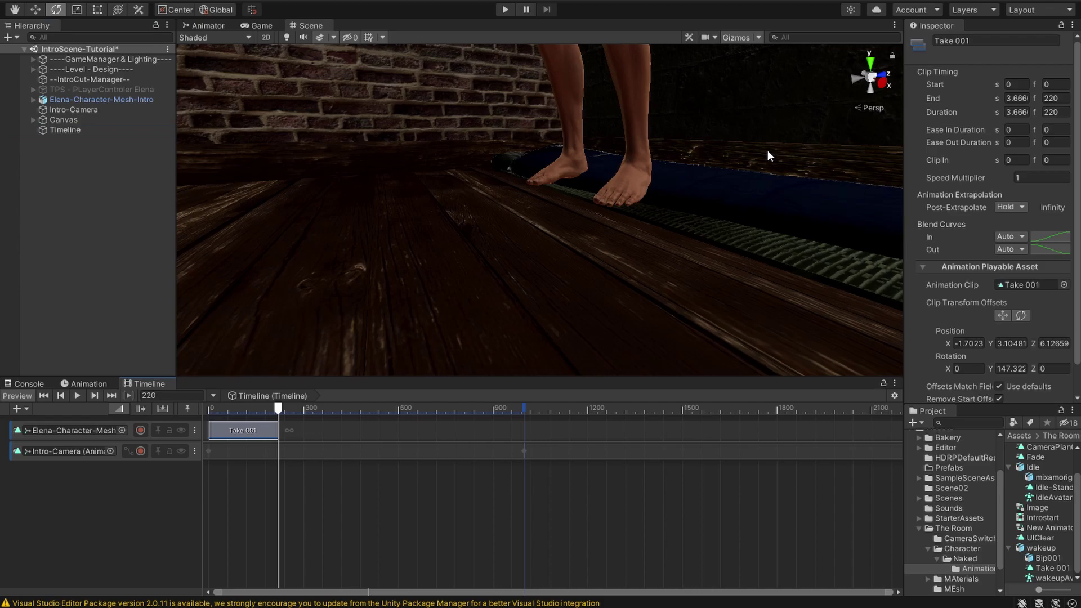
pyautogui.moveTo(626, 173); pyautogui.dragTo(628, 210)
# Scrub through the Take 001 clip with scene lighting enabled to check the character's wake-up motion.
pyautogui.moveTo(266, 408); pyautogui.dragTo(207, 408)
pyautogui.keyDown('alt'); pyautogui.moveTo(496, 192); pyautogui.dragTo(476, 299); pyautogui.keyUp('alt')
pyautogui.click(287, 37)
pyautogui.moveTo(209, 409); pyautogui.dragTo(269, 412)
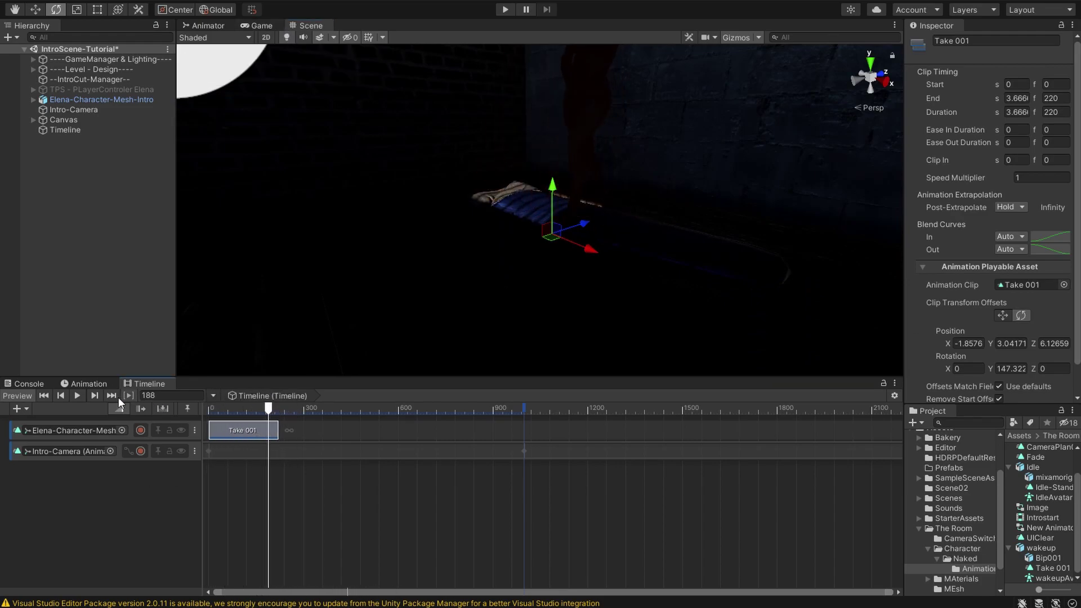
# Add the Idle-Stand clip after Take 001, starting at frame 318, and move its transform offset toward the room.
pyautogui.moveTo(320, 433)
pyautogui.mouseDown()
pyautogui.moveTo(279, 407)
pyautogui.moveTo(317, 414)
pyautogui.mouseUp()
pyautogui.scroll(-10, 471, 273)
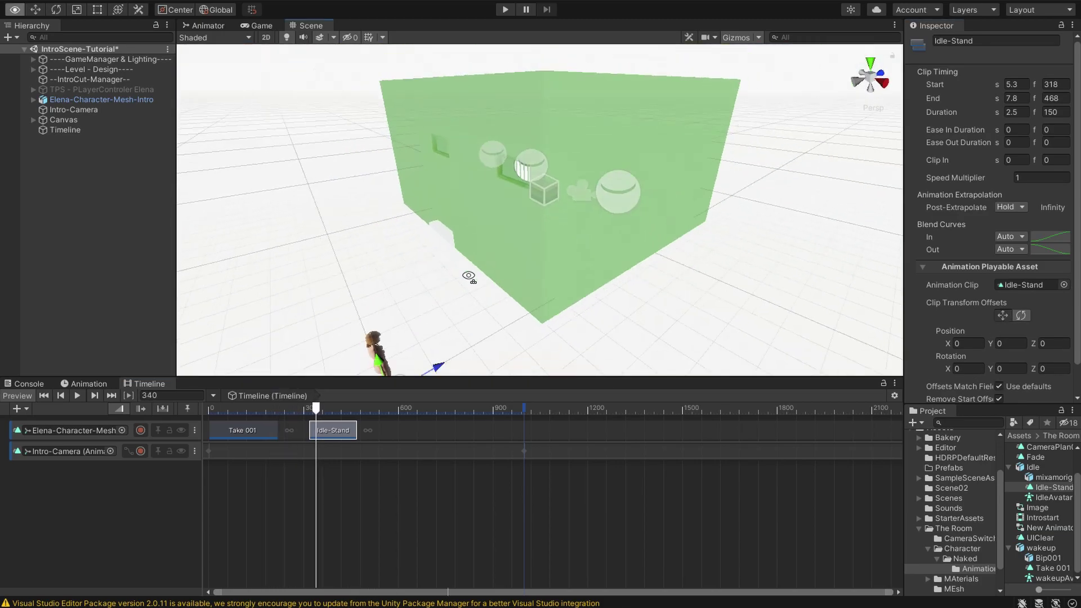
pyautogui.moveTo(471, 277); pyautogui.dragTo(511, 210, button='middle')
pyautogui.moveTo(420, 314); pyautogui.dragTo(542, 139)
pyautogui.scroll(8, 546, 141)
pyautogui.moveTo(547, 142); pyautogui.dragTo(553, 141, button='right')
# Position the Idle-Stand offset by the bed at about X -1.60, Y 3.36, Z 5.70 and rotate it to about 183.35° on Y.
pyautogui.moveTo(490, 262); pyautogui.dragTo(679, 228)
pyautogui.moveTo(679, 228); pyautogui.dragTo(664, 297, button='right')
pyautogui.moveTo(664, 296); pyautogui.dragTo(407, 254)
pyautogui.keyDown('alt'); pyautogui.moveTo(406, 254); pyautogui.dragTo(246, 258); pyautogui.keyUp('alt')
pyautogui.click(1021, 316)
pyautogui.moveTo(522, 358); pyautogui.dragTo(212, 320)
# Lower the Idle-Stand offset to the floor and shift it sideways, to about X -1.84, Y 3.15.
pyautogui.keyDown('alt'); pyautogui.moveTo(574, 308); pyautogui.dragTo(431, 249); pyautogui.keyUp('alt')
pyautogui.moveTo(522, 285); pyautogui.dragTo(522, 236, button='middle')
pyautogui.click(287, 37)
pyautogui.scroll(3, 651, 272)
pyautogui.moveTo(651, 271); pyautogui.dragTo(558, 171, button='middle')
pyautogui.press('w')
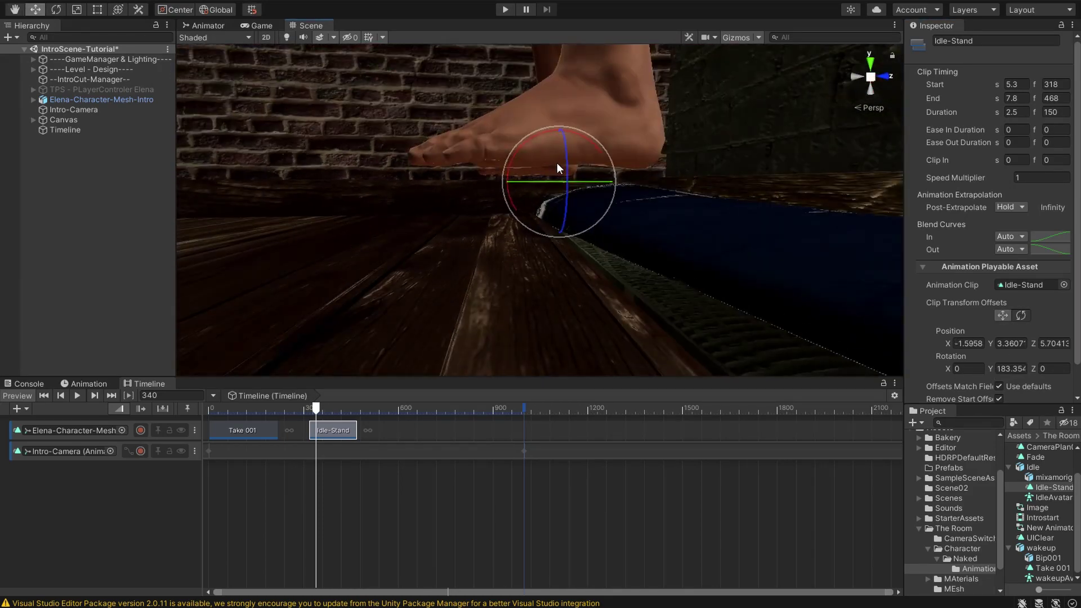
pyautogui.click(1003, 316)
pyautogui.moveTo(556, 154); pyautogui.dragTo(558, 251)
pyautogui.moveTo(554, 279); pyautogui.dragTo(512, 265)
pyautogui.keyDown('alt'); pyautogui.moveTo(513, 264); pyautogui.dragTo(682, 327); pyautogui.keyUp('alt')
pyautogui.moveTo(682, 327); pyautogui.dragTo(664, 321, button='right')
pyautogui.press('s')
# Nudge the Take 001 clip's transform offset slightly along Z, checking the pose at the clip's end.
pyautogui.moveTo(312, 406); pyautogui.dragTo(280, 402)
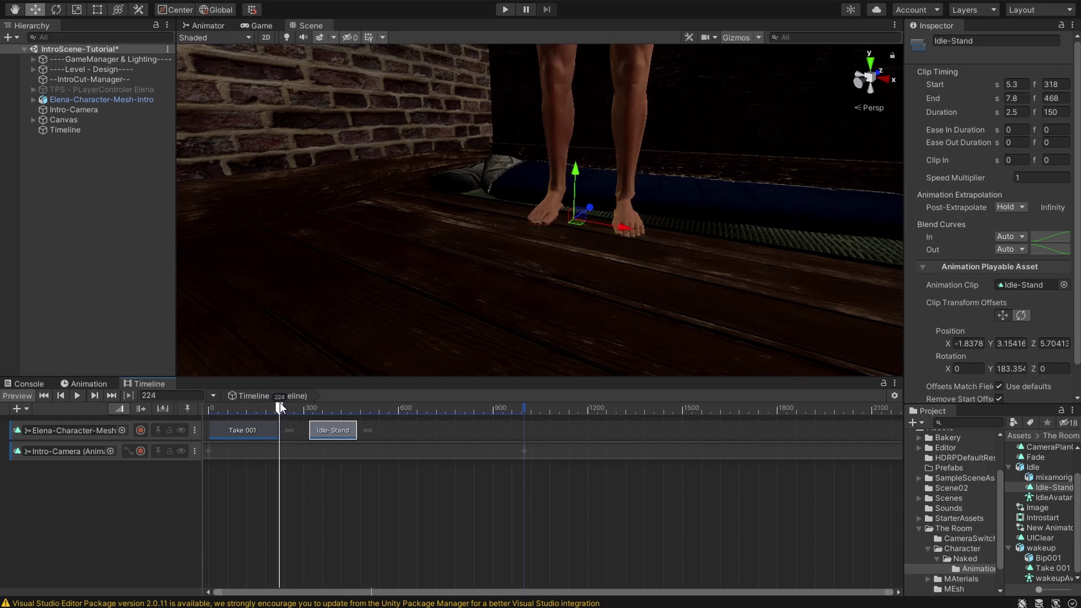
pyautogui.keyDown('alt'); pyautogui.moveTo(555, 242); pyautogui.dragTo(423, 238); pyautogui.keyUp('alt')
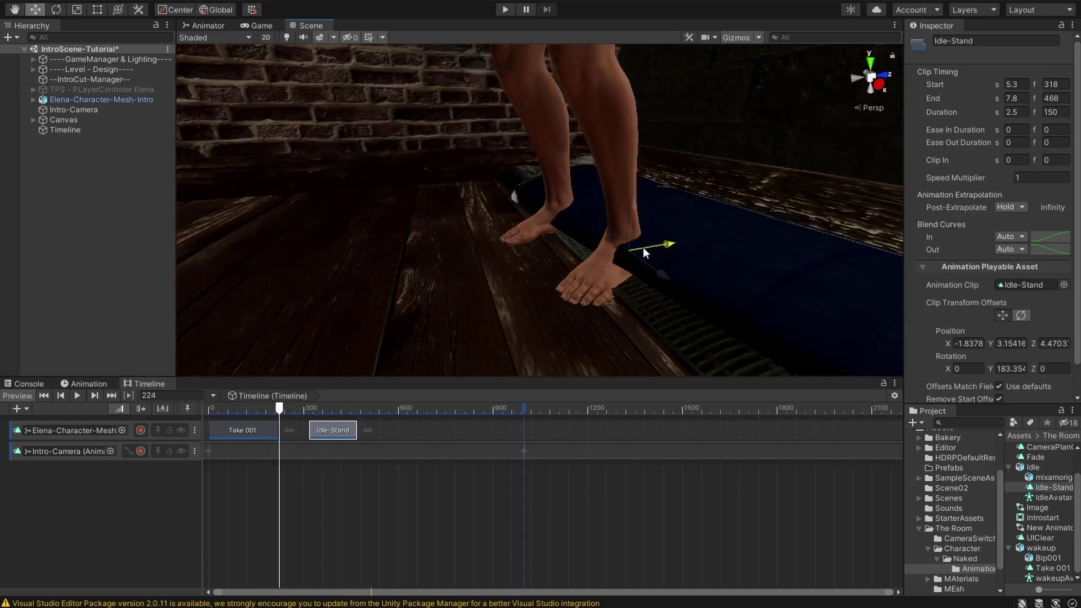
pyautogui.click(266, 431)
pyautogui.click(1002, 315)
pyautogui.moveTo(644, 248)
pyautogui.mouseDown()
pyautogui.moveTo(617, 251)
pyautogui.moveTo(636, 247)
pyautogui.mouseUp()
# Move the Idle-Stand clip's offset back beside the bed to match the end pose of Take 001.
pyautogui.click(333, 431)
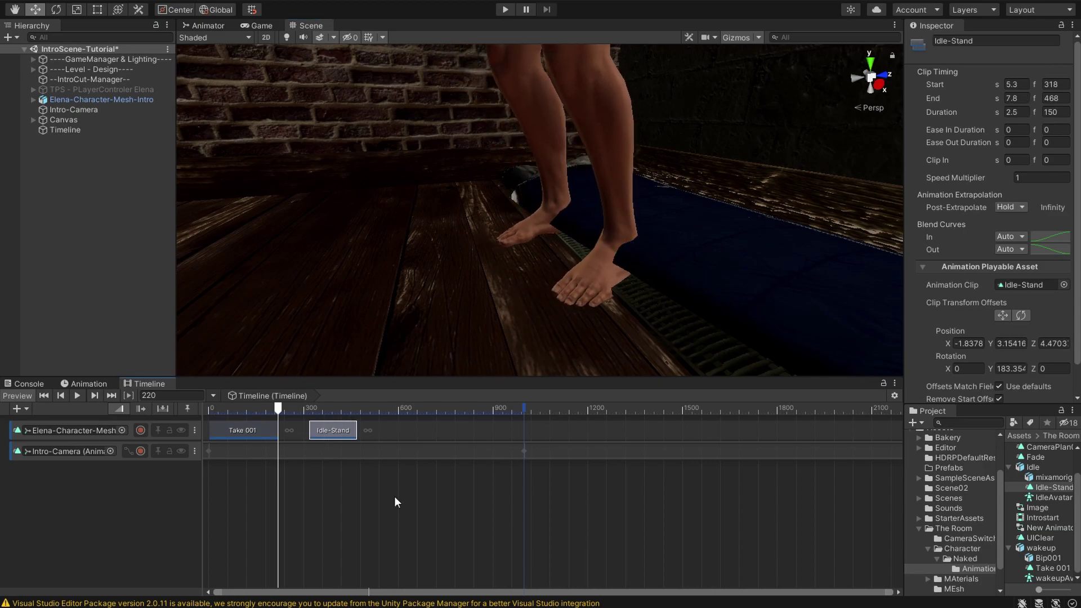
pyautogui.click(1002, 316)
pyautogui.moveTo(317, 407); pyautogui.dragTo(341, 408)
pyautogui.scroll(5, 541, 275)
pyautogui.moveTo(275, 405); pyautogui.dragTo(311, 407)
pyautogui.moveTo(318, 261); pyautogui.dragTo(548, 272)
# Fine-tune the Idle-Stand offset to about X -1.62, Z 5.72 and overlap the clip with Take 001 from frame 192, blending over 28 frames.
pyautogui.moveTo(312, 411)
pyautogui.mouseDown()
pyautogui.moveTo(269, 411)
pyautogui.moveTo(333, 414)
pyautogui.mouseUp()
pyautogui.moveTo(549, 243); pyautogui.dragTo(557, 243)
pyautogui.moveTo(287, 436); pyautogui.dragTo(284, 413)
pyautogui.click(287, 38)
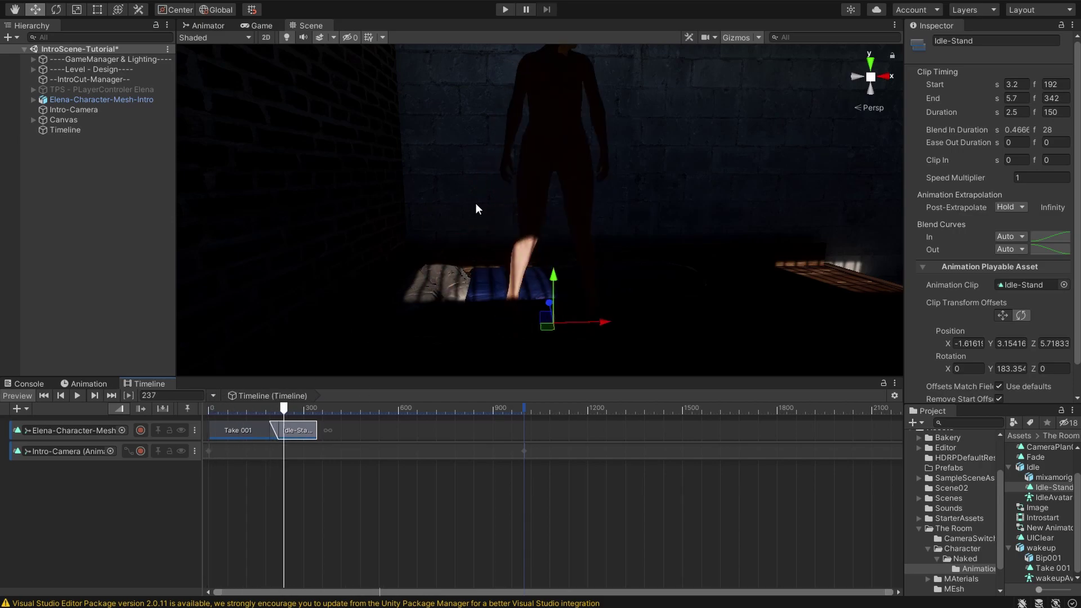
# Add the Basement sound from the Sounds folder to the timeline as a new audio track.
pyautogui.click(52, 128)
pyautogui.click(54, 225)
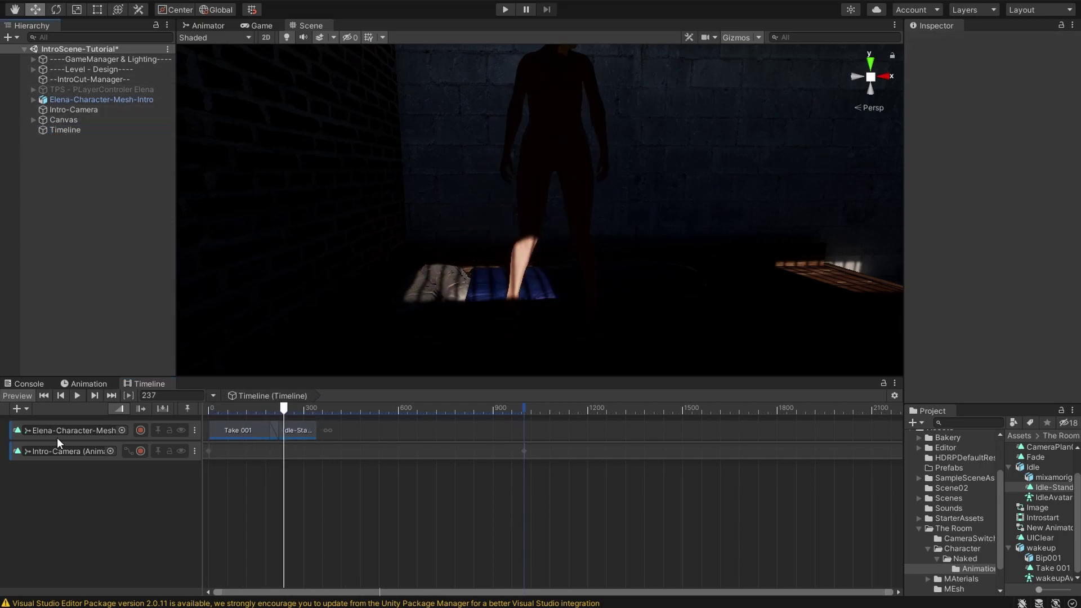
pyautogui.scroll(2, 938, 470)
pyautogui.click(939, 484)
pyautogui.scroll(1, 1059, 515)
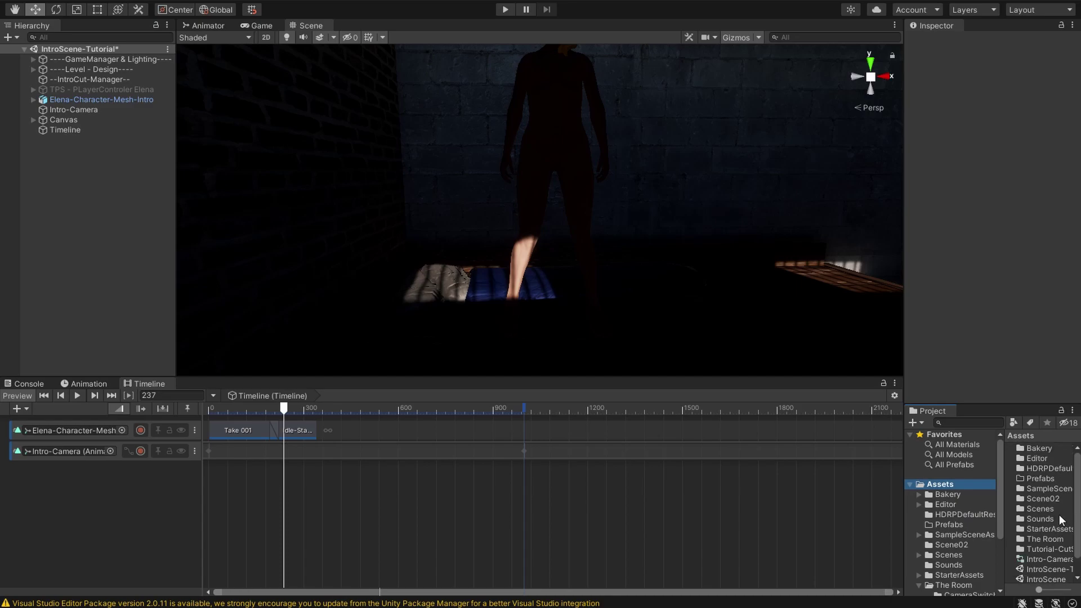
pyautogui.doubleClick(1042, 517)
pyautogui.moveTo(996, 480); pyautogui.dragTo(129, 508)
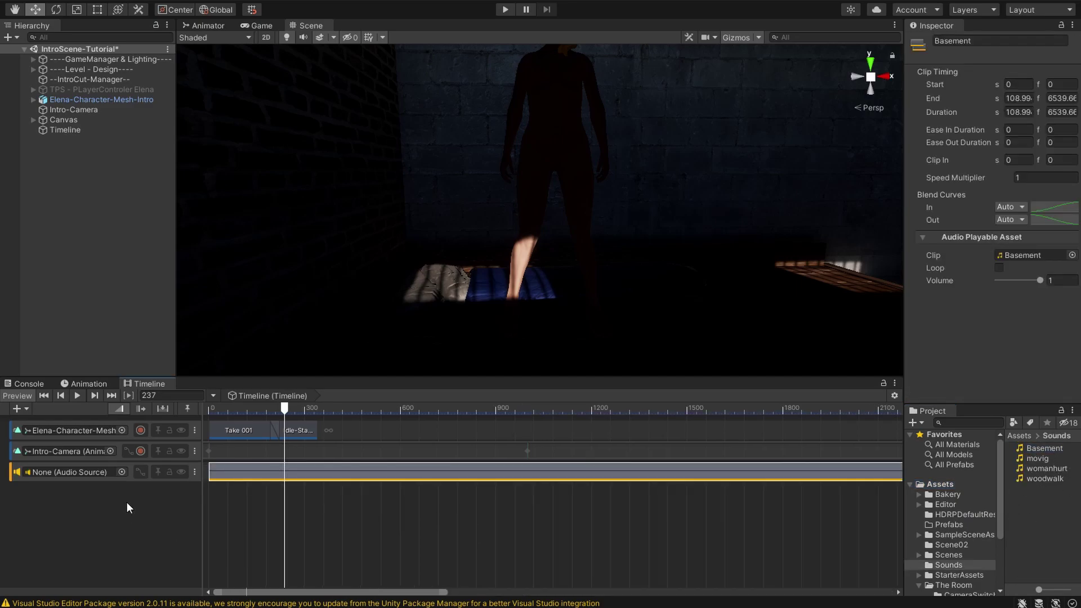
# Trim the Basement audio clip to end at frame 342 and play the timeline from the start.
pyautogui.scroll(-5, 577, 492)
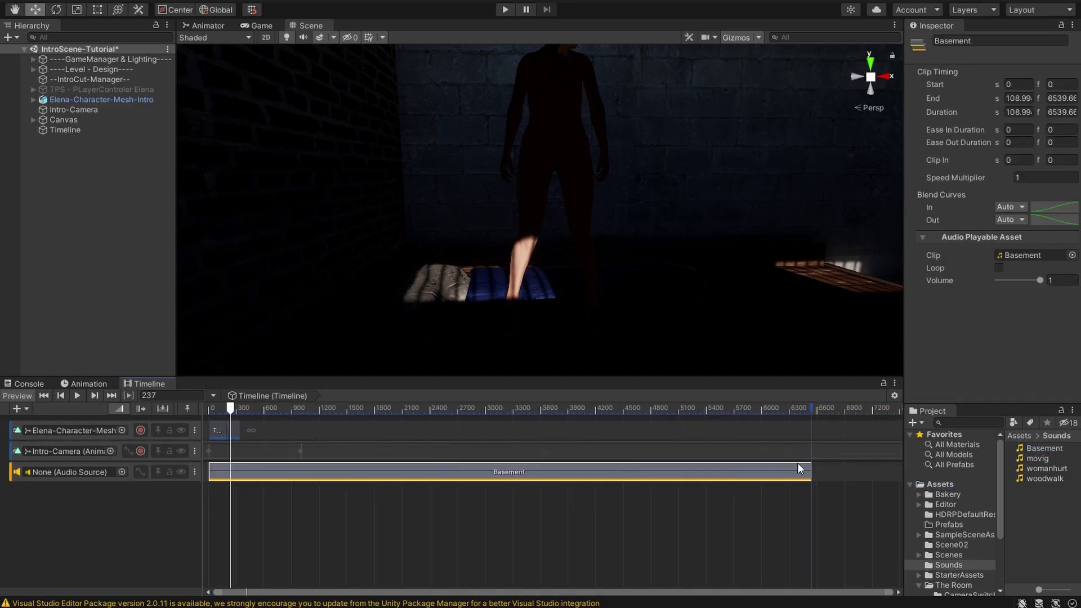
pyautogui.moveTo(816, 472); pyautogui.dragTo(267, 460)
pyautogui.moveTo(217, 408); pyautogui.dragTo(188, 407)
pyautogui.press('space')
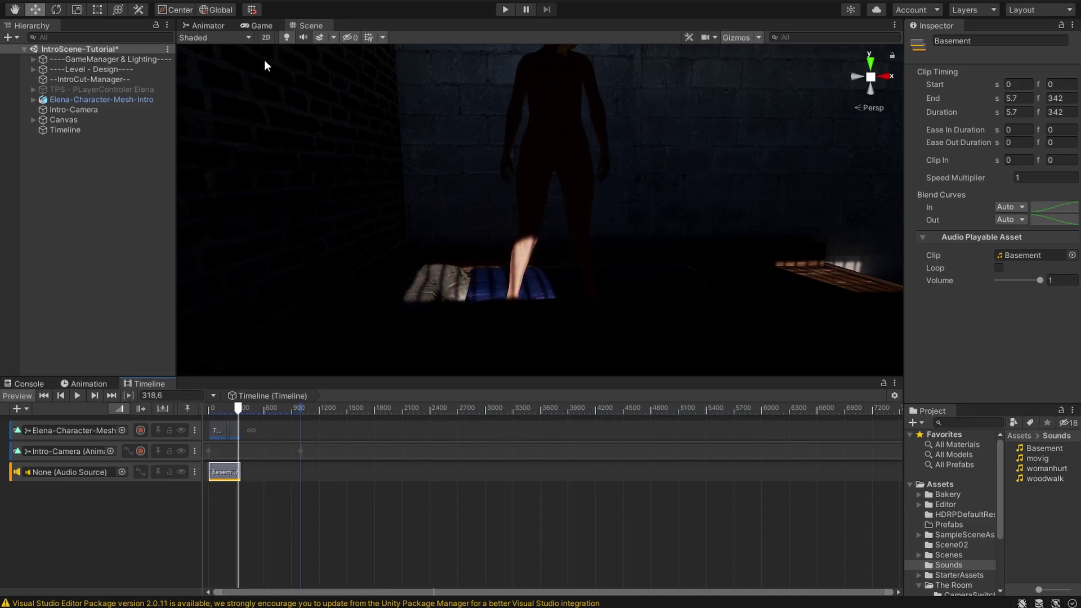
# Play-test the intro cutscene in the Game view, then stop it.
pyautogui.click(258, 26)
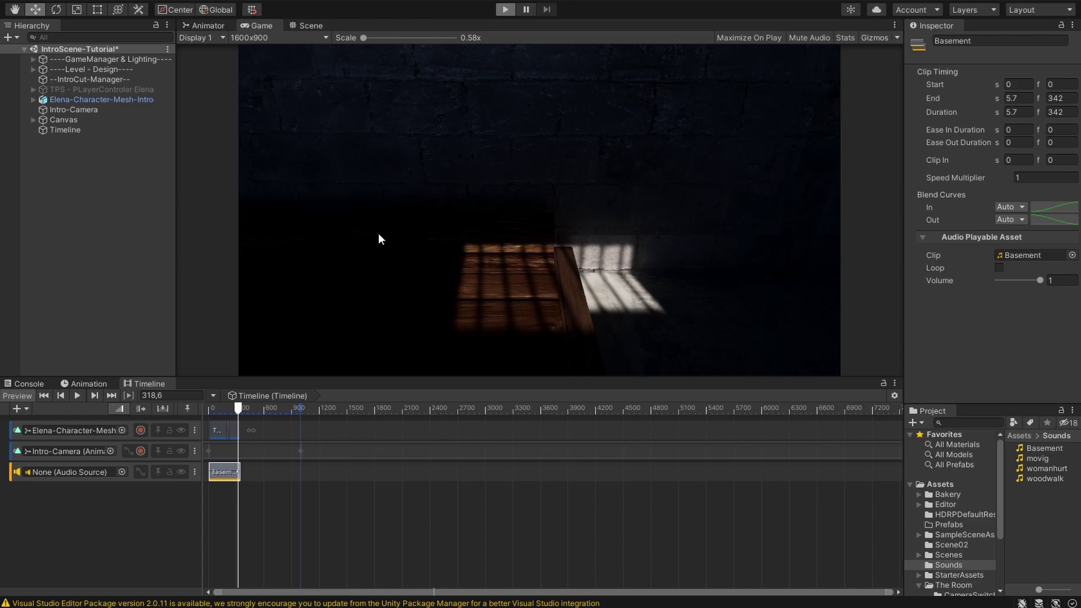
pyautogui.hotkey('ctrl', 'p')
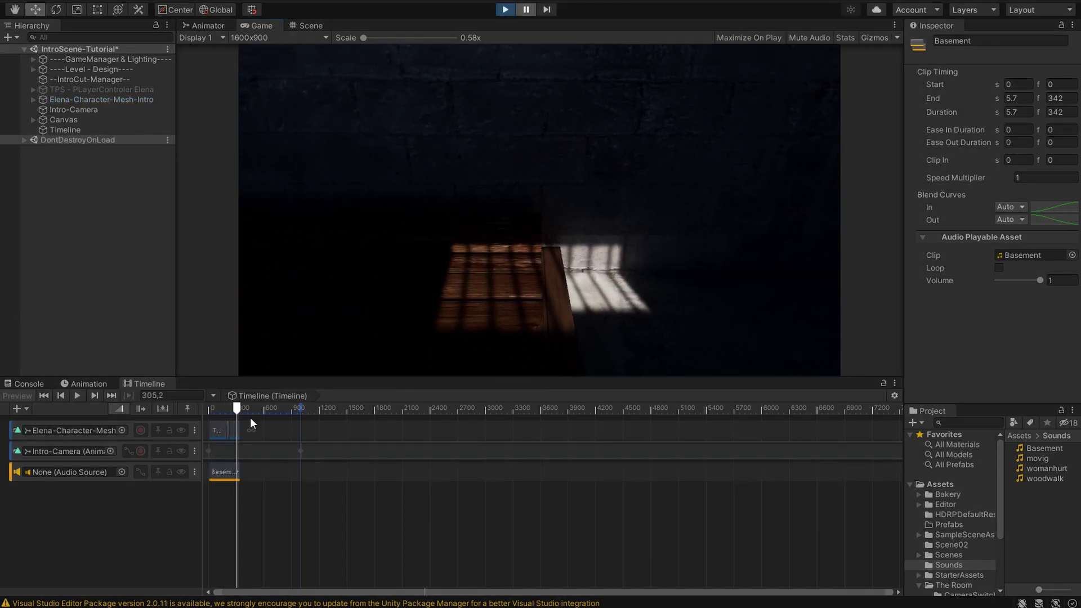
pyautogui.click(503, 11)
# Extend the Basement clip to about frame 1000 and shift Take 001 and Idle-Stand together to frames 664 to 1006.
pyautogui.moveTo(239, 407); pyautogui.dragTo(278, 406)
pyautogui.click(237, 473)
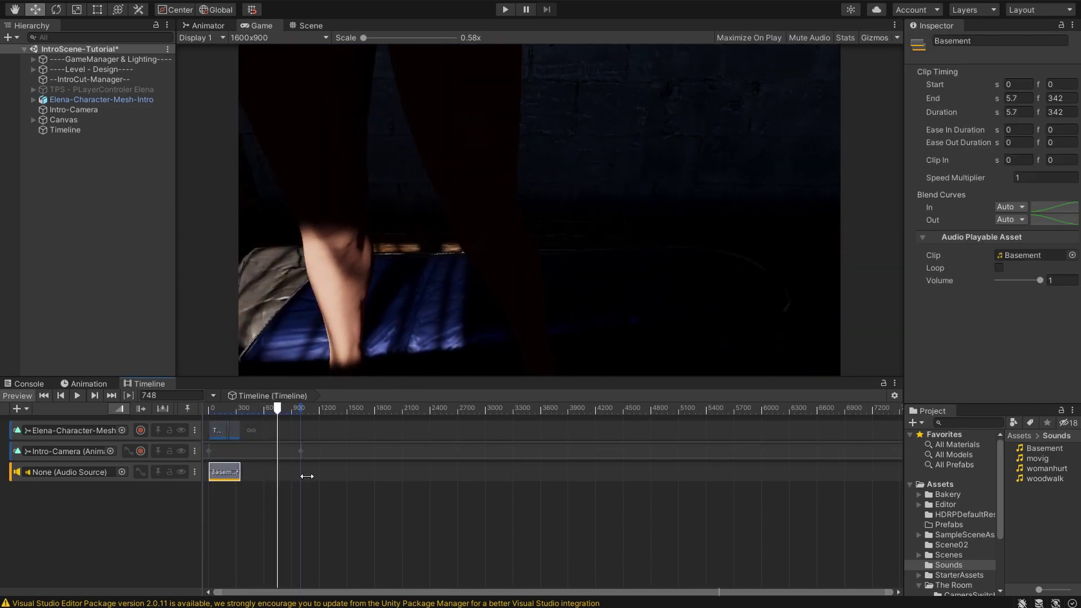
pyautogui.moveTo(307, 476); pyautogui.dragTo(307, 502)
pyautogui.moveTo(252, 444); pyautogui.dragTo(302, 416)
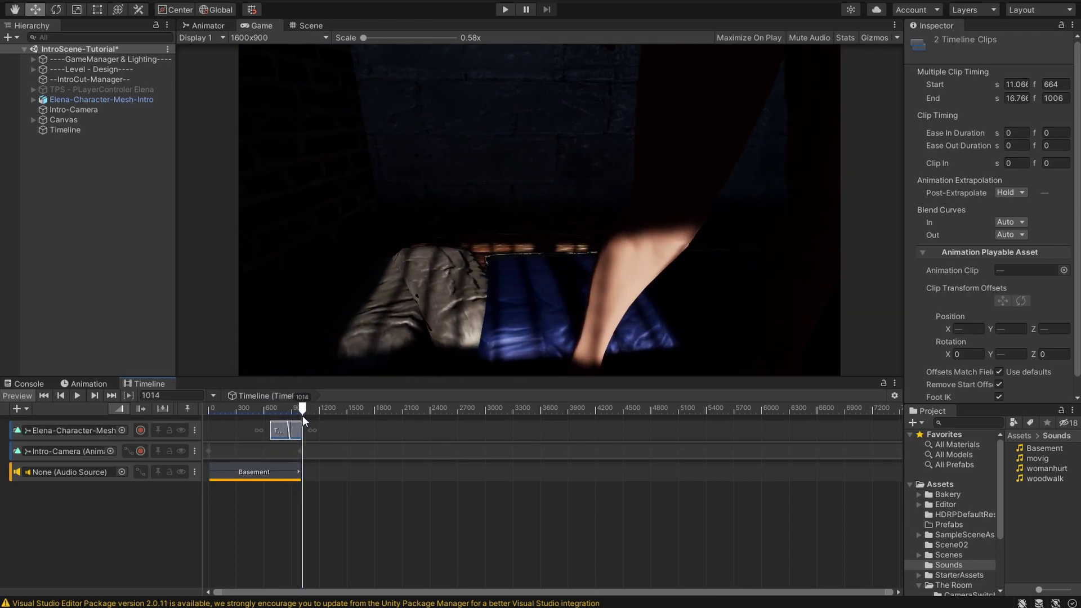
# Preview the timeline, then create a new Black2Clear animation clip for the Canvas's Black-image in the Tutorial-CutScene folder.
pyautogui.press('space')
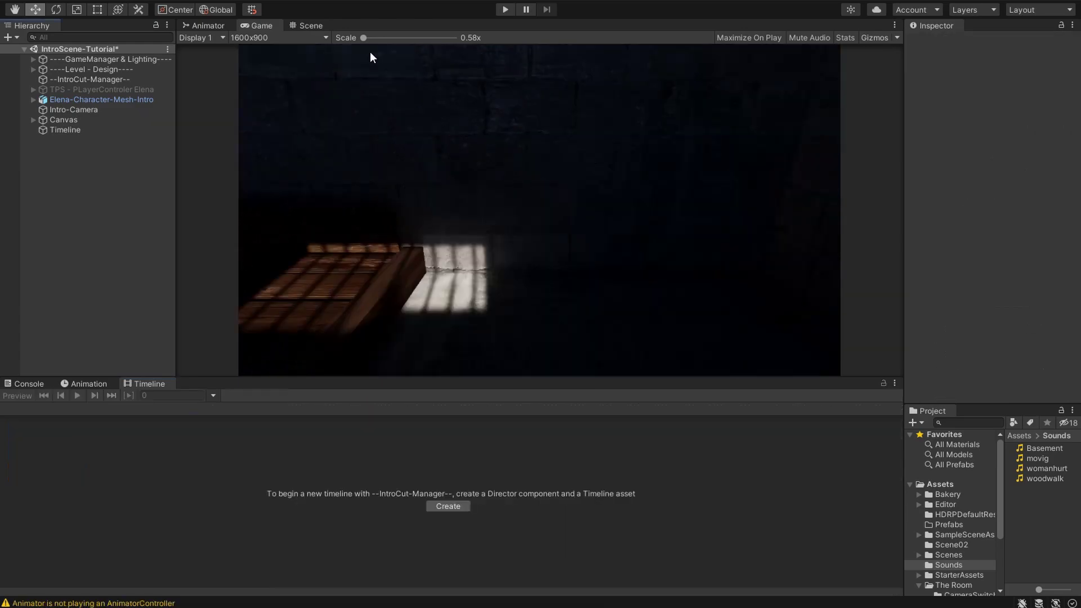
pyautogui.click(46, 119)
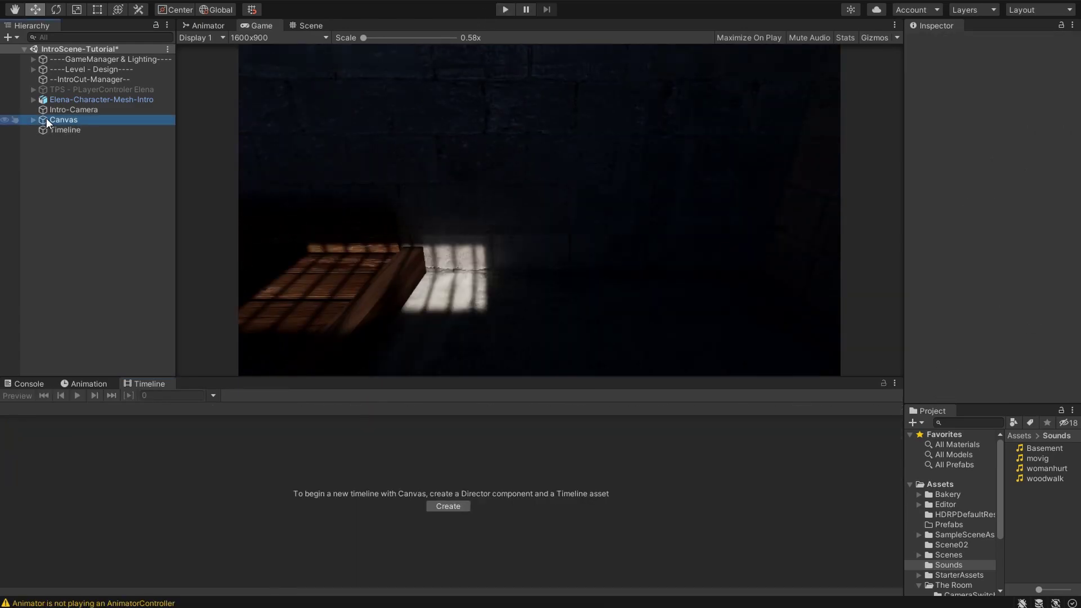
pyautogui.click(33, 120)
pyautogui.click(56, 130)
pyautogui.click(85, 384)
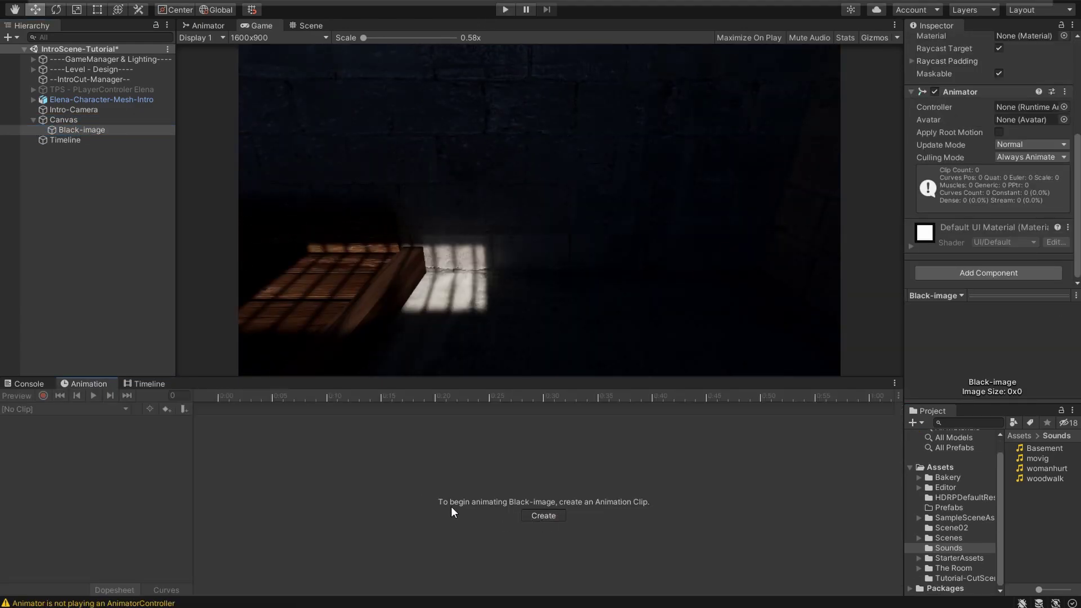
pyautogui.click(543, 514)
pyautogui.doubleClick(178, 197)
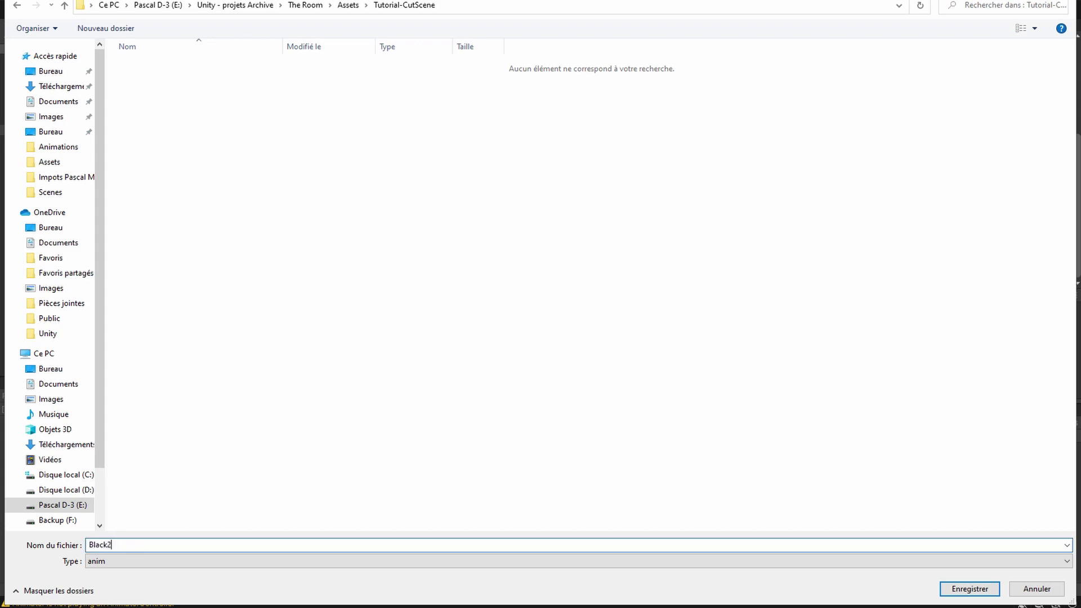
pyautogui.press('Return')
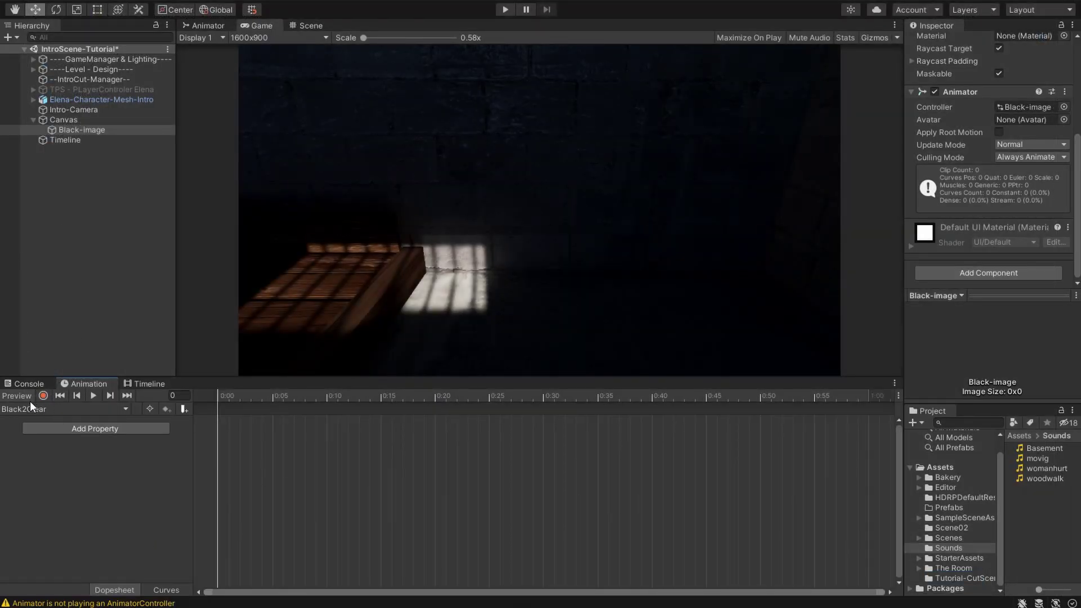
# Start recording Black2Clear and key the Black-image colour at full alpha on frame 0.
pyautogui.click(43, 396)
pyautogui.click(80, 128)
pyautogui.scroll(-3, 938, 227)
pyautogui.click(1008, 170)
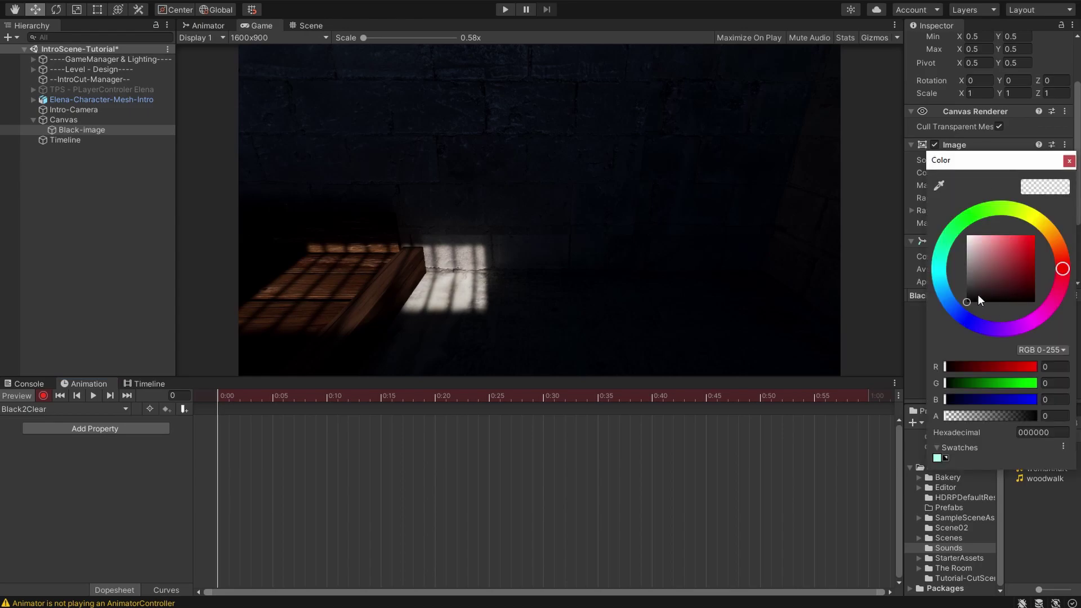
pyautogui.moveTo(952, 416); pyautogui.dragTo(1034, 415)
pyautogui.moveTo(1034, 416); pyautogui.dragTo(1052, 416)
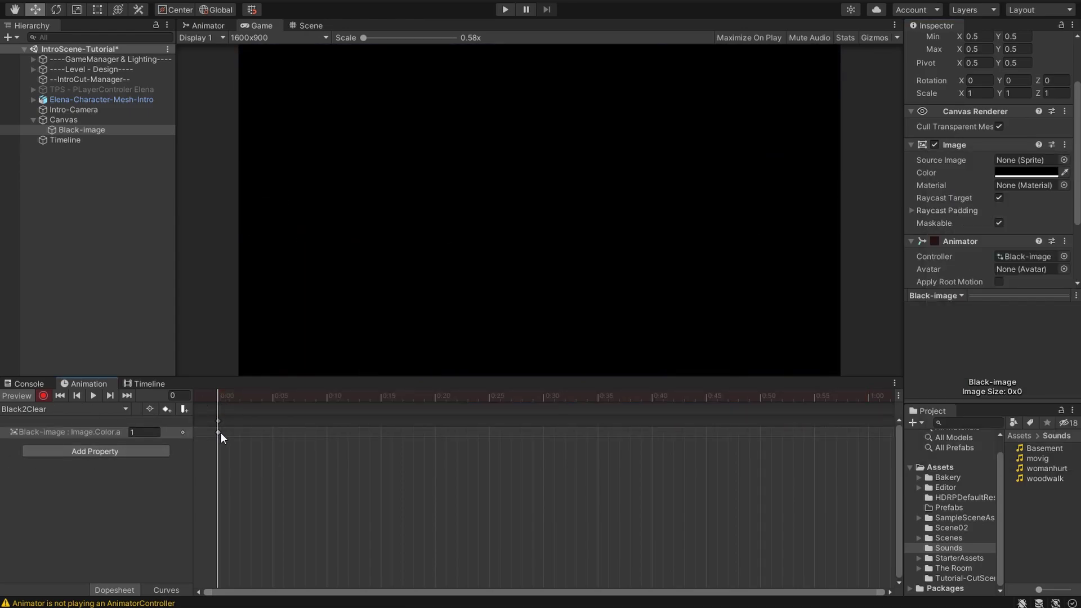
# Key the Black-image colour's alpha to 0 at frame 121 of Black2Clear and scrub through the fade.
pyautogui.moveTo(202, 428); pyautogui.dragTo(862, 394)
pyautogui.scroll(-3, 705, 409)
pyautogui.scroll(-1, 661, 428)
pyautogui.scroll(-2, 805, 397)
pyautogui.scroll(-1, 784, 415)
pyautogui.click(795, 398)
pyautogui.click(1007, 172)
pyautogui.moveTo(995, 416); pyautogui.dragTo(941, 416)
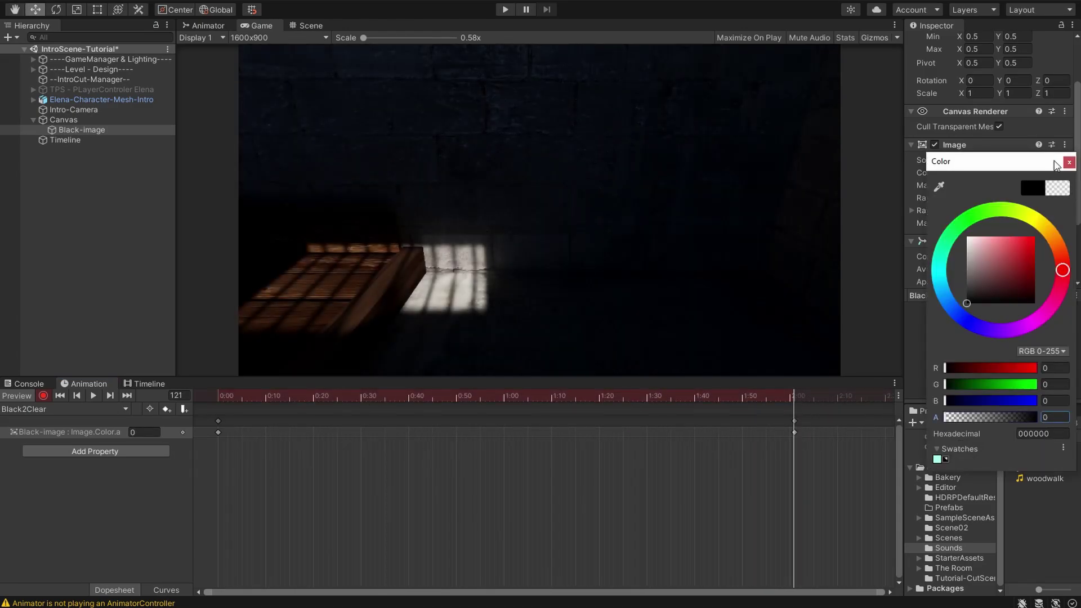
pyautogui.click(1068, 162)
pyautogui.moveTo(240, 397); pyautogui.dragTo(794, 431)
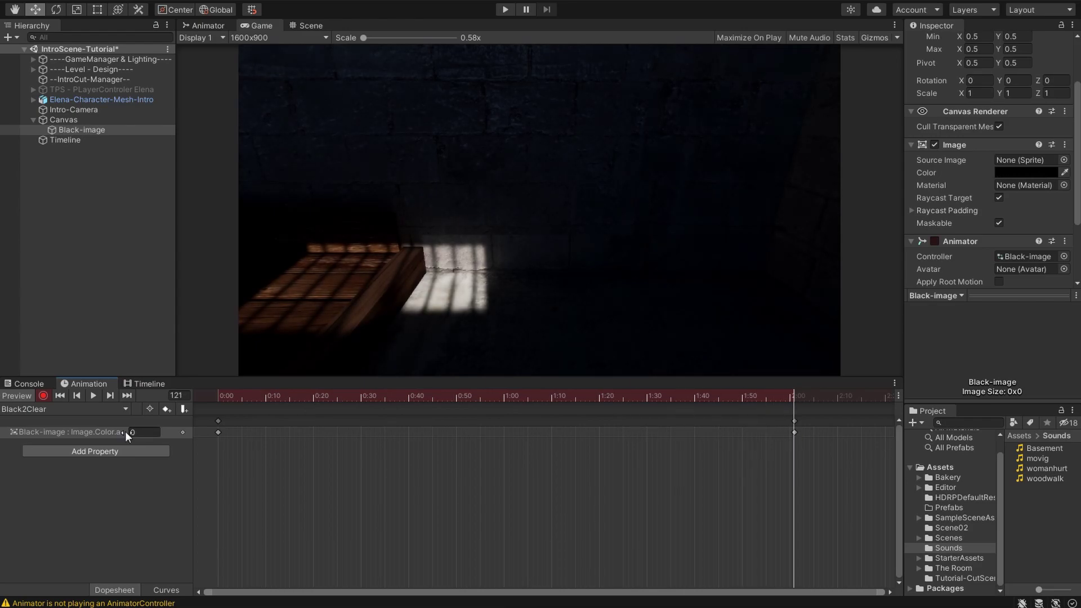
# Create another animation clip for Black-image named Clear.
pyautogui.click(46, 407)
pyautogui.click(45, 444)
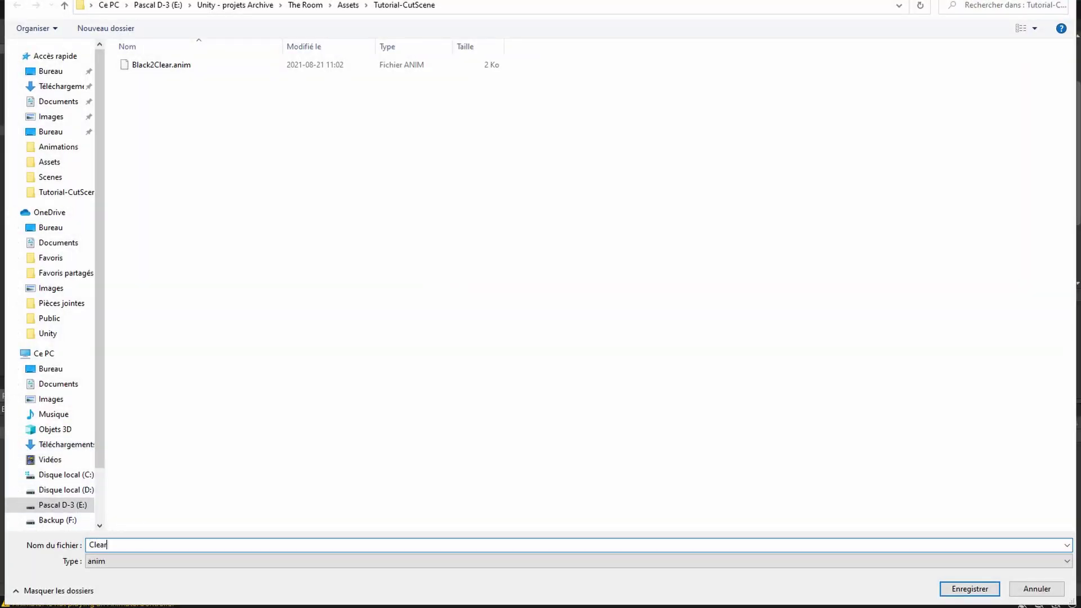
pyautogui.write('Clear')
pyautogui.press('Return')
# Create a third animation clip for Black-image named Transition.
pyautogui.click(68, 410)
pyautogui.click(29, 460)
pyautogui.moveTo(165, 550); pyautogui.dragTo(64, 541)
pyautogui.write('Transi')
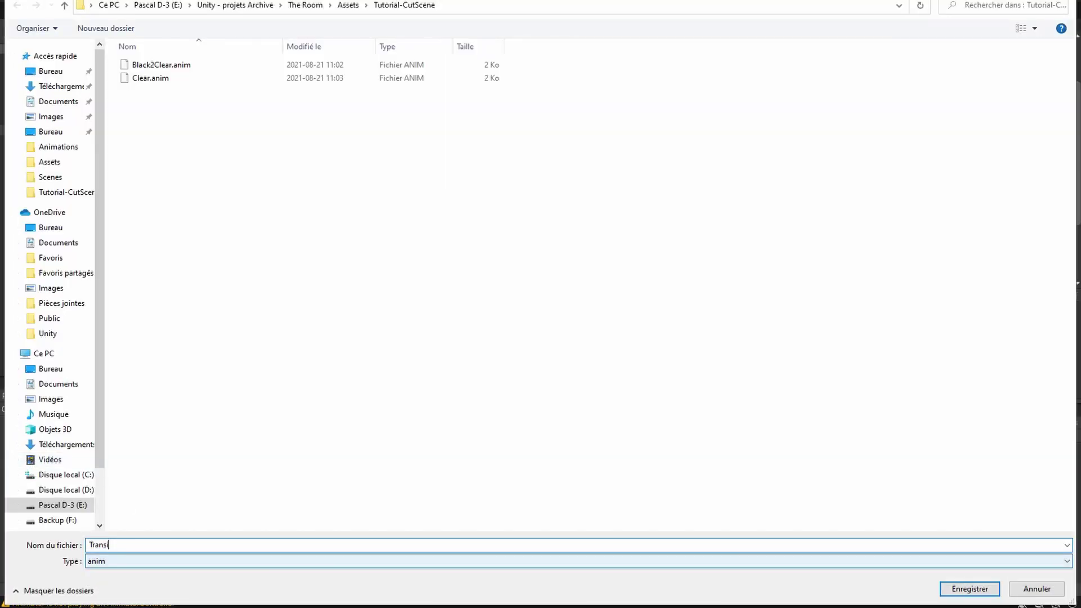
pyautogui.write('tion')
pyautogui.press('Return')
# Record the Transition clip with the Black-image colour raised to full alpha at frame 120.
pyautogui.click(42, 396)
pyautogui.scroll(-6, 433, 461)
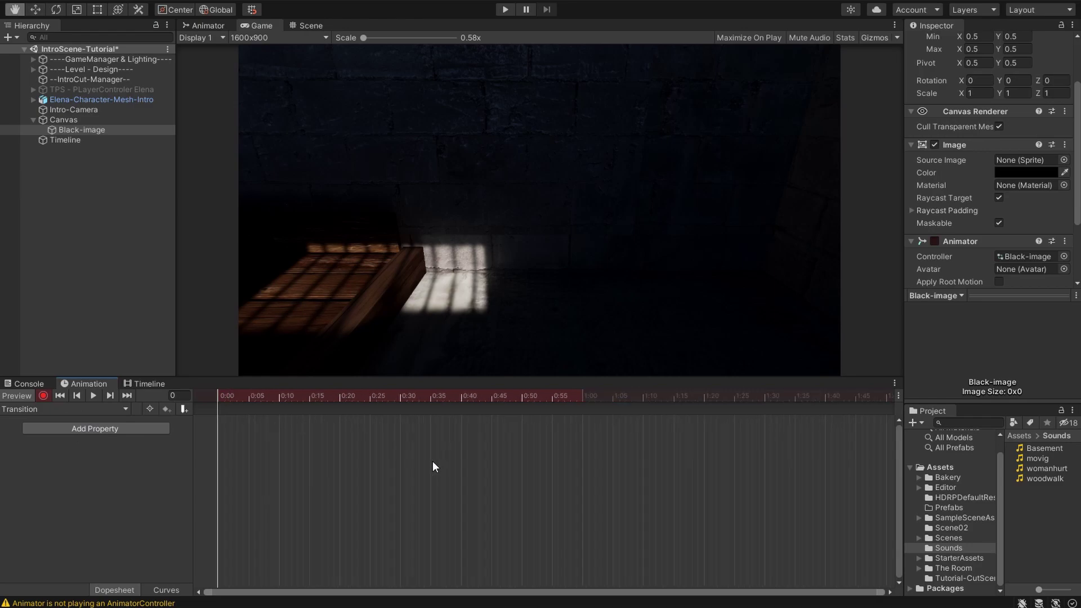
pyautogui.scroll(-1, 817, 431)
pyautogui.moveTo(770, 394); pyautogui.dragTo(613, 401)
pyautogui.moveTo(729, 417); pyautogui.dragTo(844, 423)
pyautogui.click(1019, 173)
pyautogui.moveTo(967, 419); pyautogui.dragTo(1039, 418)
pyautogui.click(1066, 164)
# Move the full-alpha key of the Transition clip to 1:00 and duplicate it at 3:00.
pyautogui.scroll(-5, 541, 461)
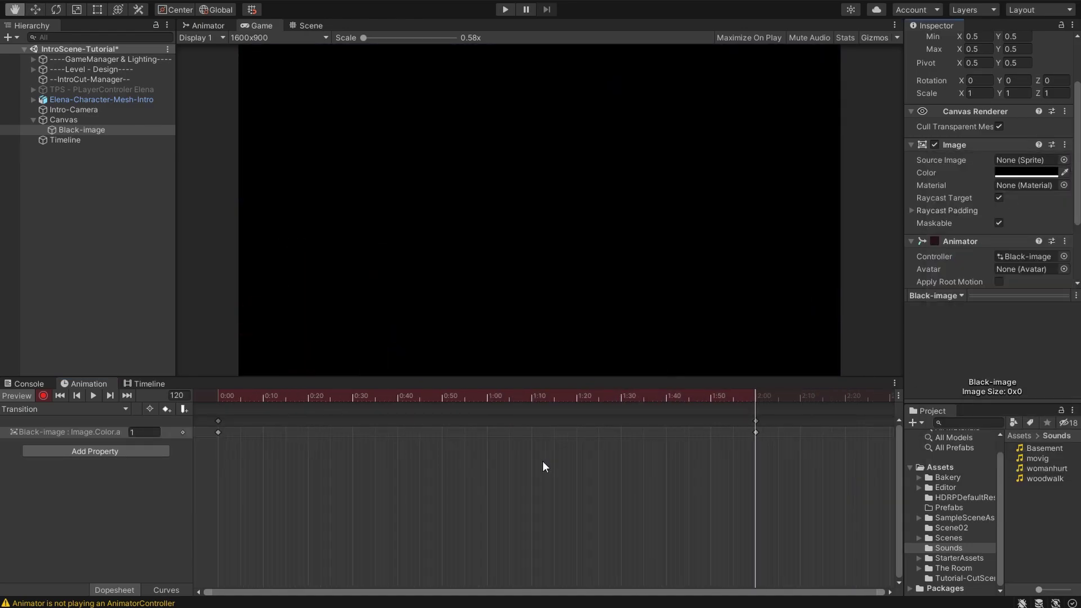
pyautogui.moveTo(659, 401); pyautogui.dragTo(696, 403)
pyautogui.moveTo(477, 494); pyautogui.dragTo(496, 427)
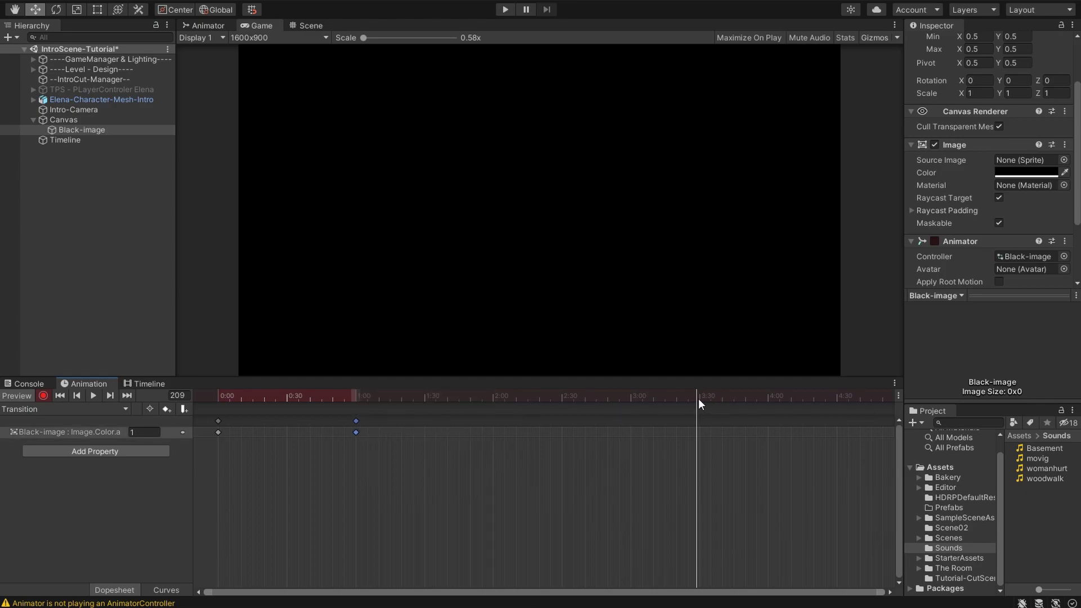
pyautogui.moveTo(616, 403); pyautogui.dragTo(632, 404)
pyautogui.click(784, 401)
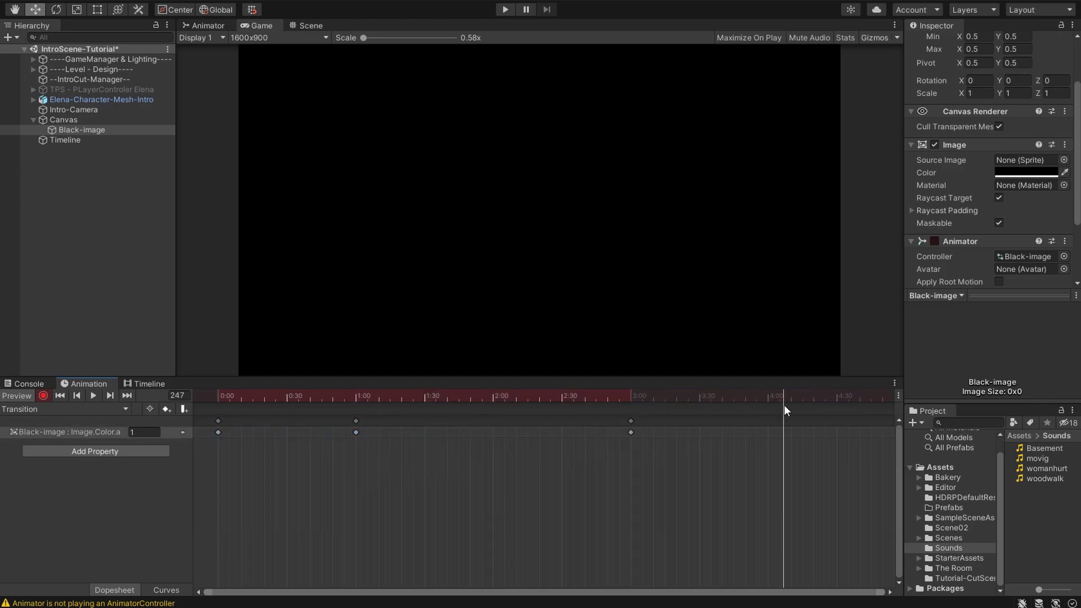
# Paste the transparent starting key at 4:00 in the Transition clip, play it from the start and stop recording.
pyautogui.moveTo(770, 402); pyautogui.dragTo(768, 401)
pyautogui.hotkey('ctrl', 'v')
pyautogui.click(218, 397)
pyautogui.press('space')
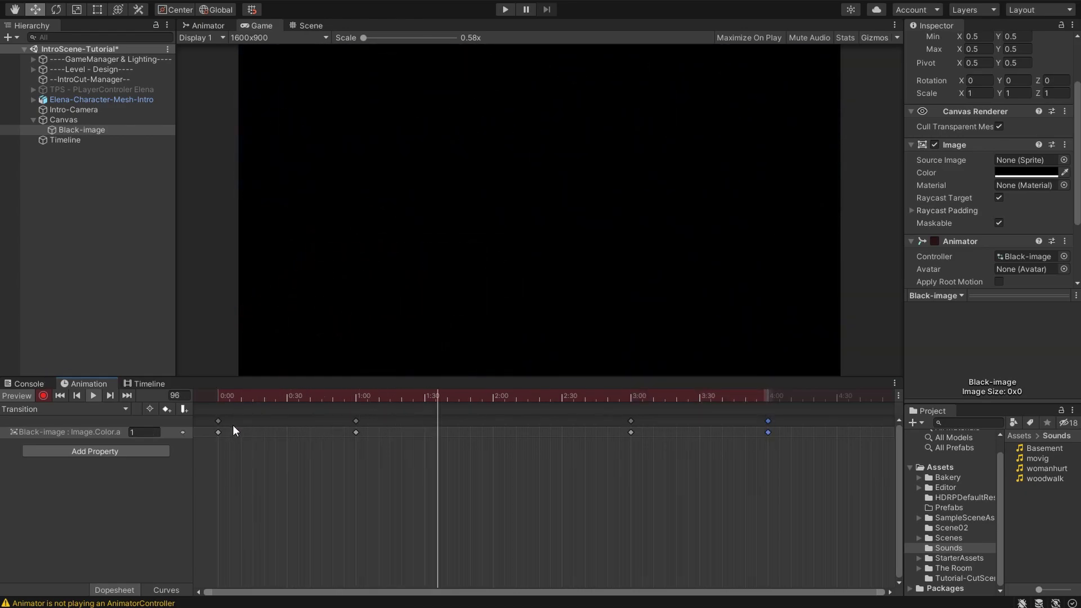
pyautogui.click(43, 395)
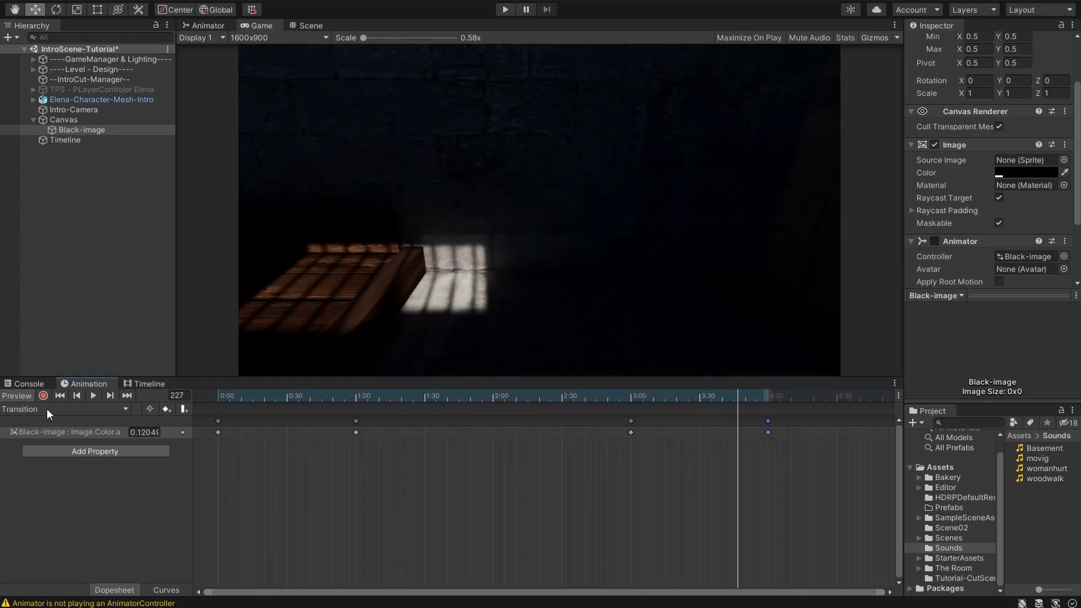
# In Black-image's Animator, make transitions from Black2Clear to Transition and from Transition to Clear.
pyautogui.click(209, 25)
pyautogui.click(652, 300)
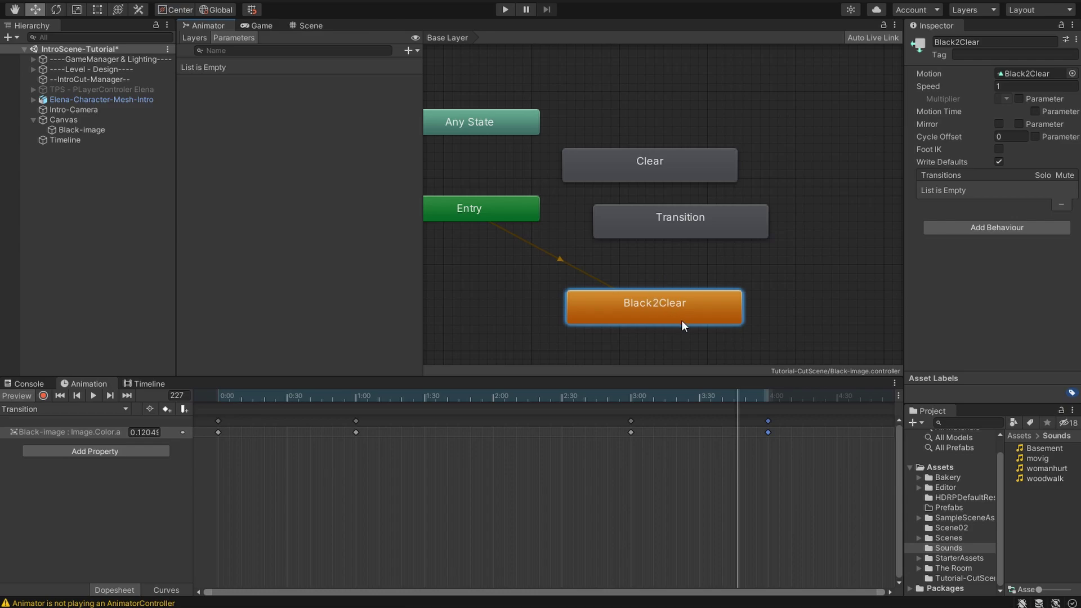
pyautogui.scroll(-2, 647, 296)
pyautogui.rightClick(657, 295)
pyautogui.click(681, 301)
pyautogui.click(696, 251)
pyautogui.rightClick(699, 247)
pyautogui.click(720, 254)
pyautogui.click(718, 225)
# Arrange the Black2Clear, Transition and Clear states in one horizontal row.
pyautogui.moveTo(718, 225); pyautogui.dragTo(855, 250)
pyautogui.moveTo(714, 258); pyautogui.dragTo(766, 304)
pyautogui.moveTo(814, 250); pyautogui.dragTo(857, 298)
pyautogui.moveTo(765, 296); pyautogui.dragTo(757, 294)
pyautogui.moveTo(855, 292); pyautogui.dragTo(852, 292)
# Select the transition from Black2Clear to Transition and add a trigger parameter named Play.
pyautogui.click(674, 295)
pyautogui.click(704, 298)
pyautogui.click(410, 52)
pyautogui.click(438, 111)
pyautogui.write('Play')
pyautogui.press('Return')
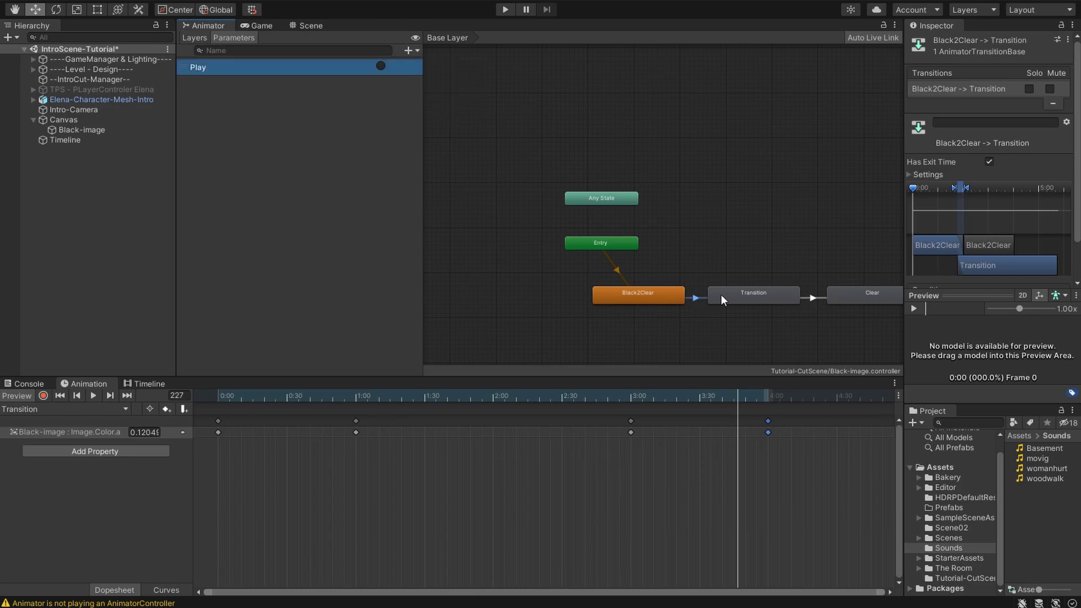
# Turn off Loop Time for the animation clips in the Tutorial-CutScene folder, including Clear and Transition.
pyautogui.click(877, 312)
pyautogui.moveTo(877, 312); pyautogui.dragTo(735, 282, button='middle')
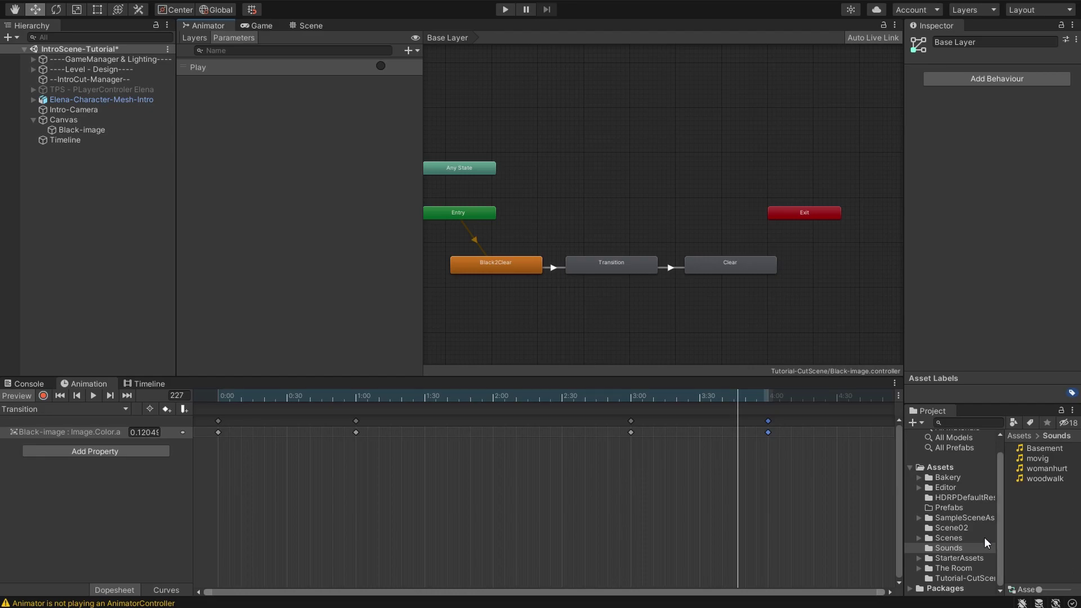
pyautogui.click(971, 578)
pyautogui.click(1037, 468)
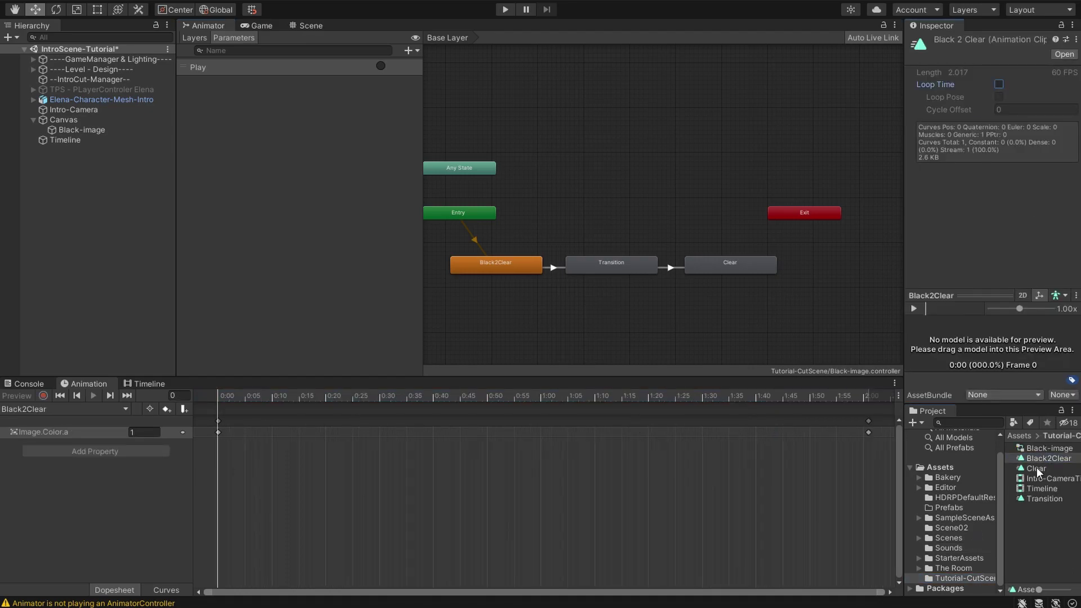
pyautogui.click(1000, 85)
pyautogui.click(1045, 499)
pyautogui.click(1000, 84)
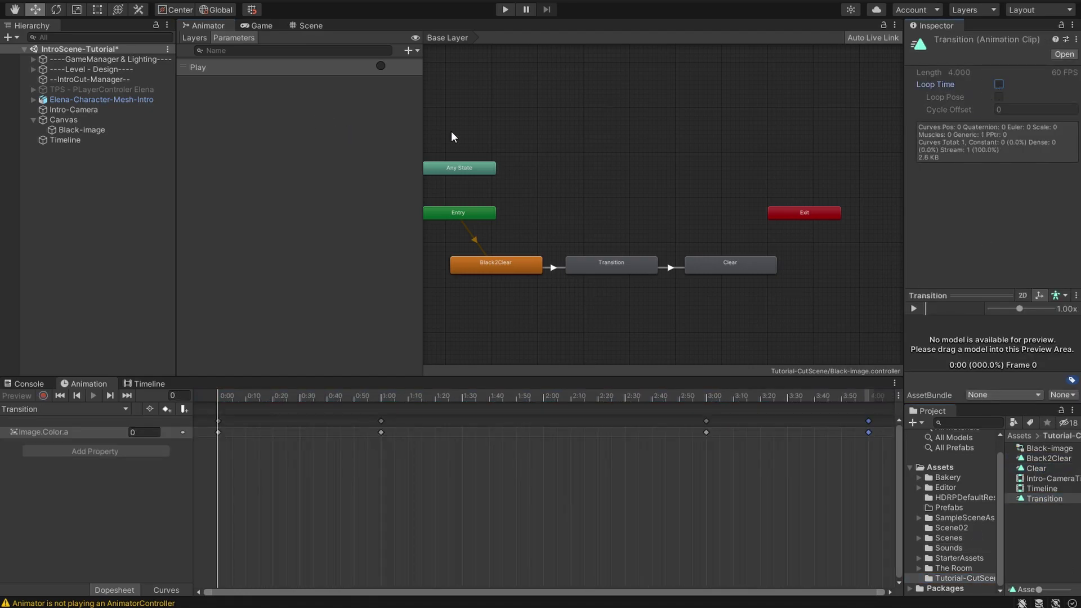
# Play-test the scene briefly, then add Play as the condition of the transition from Black2Clear to Transition.
pyautogui.click(506, 8)
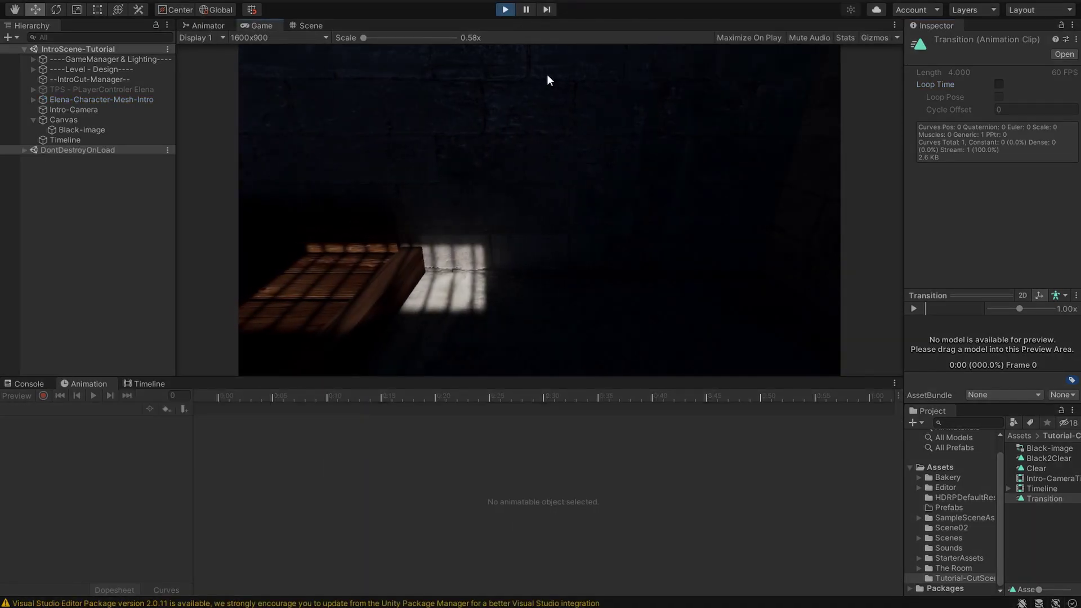
pyautogui.click(508, 8)
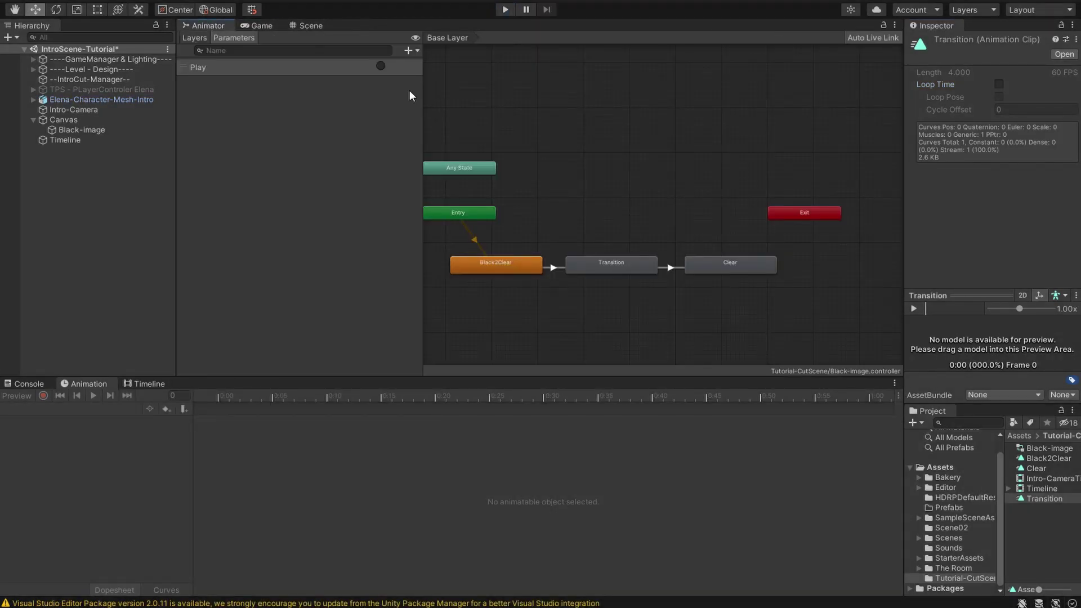
pyautogui.click(554, 268)
pyautogui.scroll(-3, 980, 275)
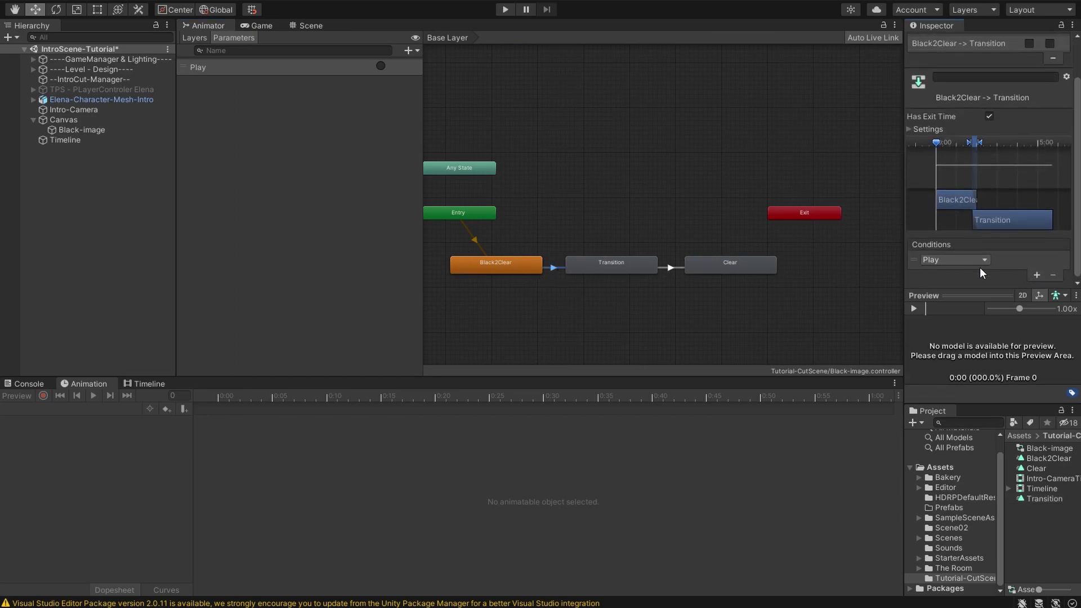
# Play-test the cutscene, then set the Intro Time of --IntroCut-Manager-- to 14.
pyautogui.click(505, 10)
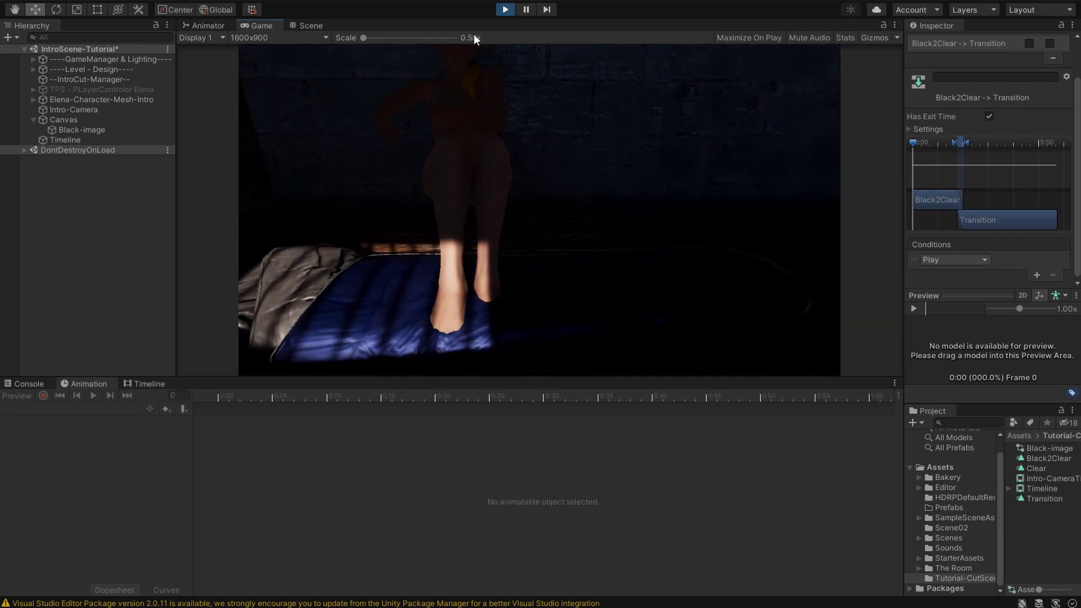
pyautogui.click(505, 11)
pyautogui.click(76, 80)
pyautogui.click(991, 282)
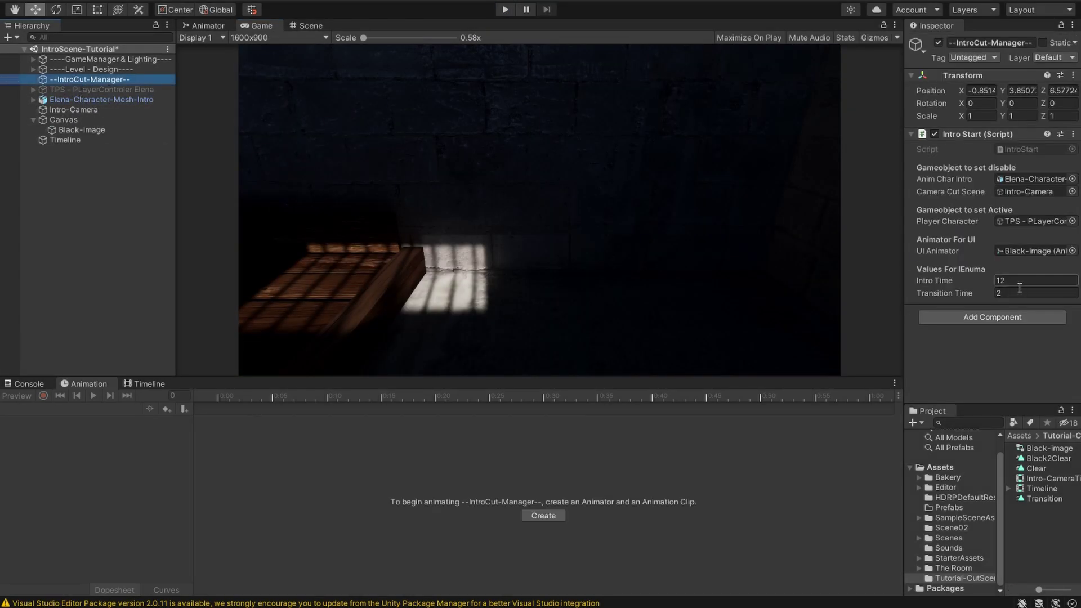
pyautogui.write('14')
# Set Intro Time to 12 and Transition Time to 3 on the Intro Start script and play-test the full intro.
pyautogui.click(506, 10)
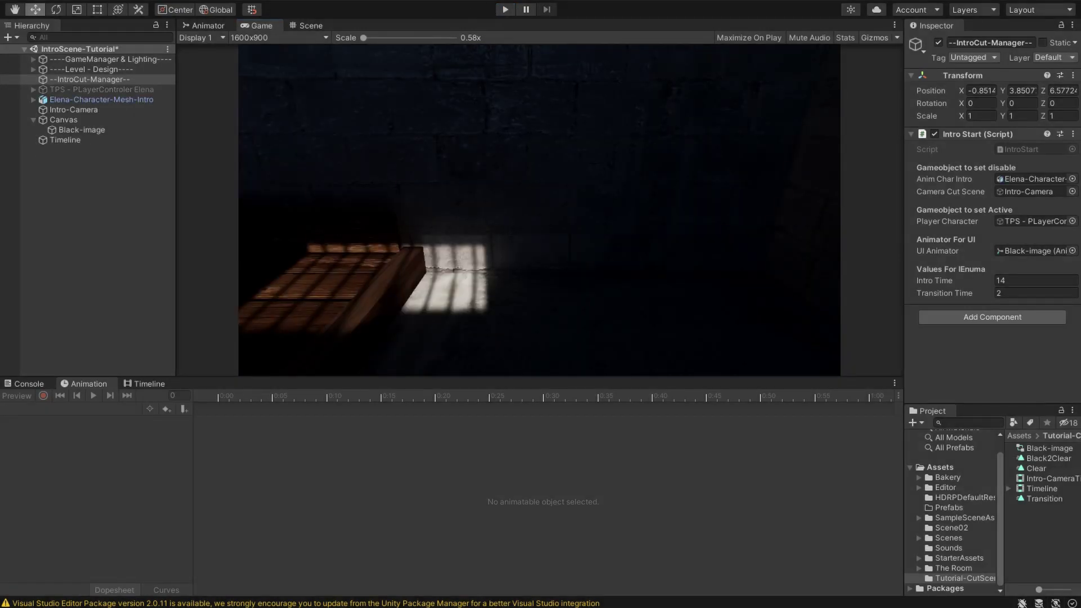
pyautogui.click(512, 13)
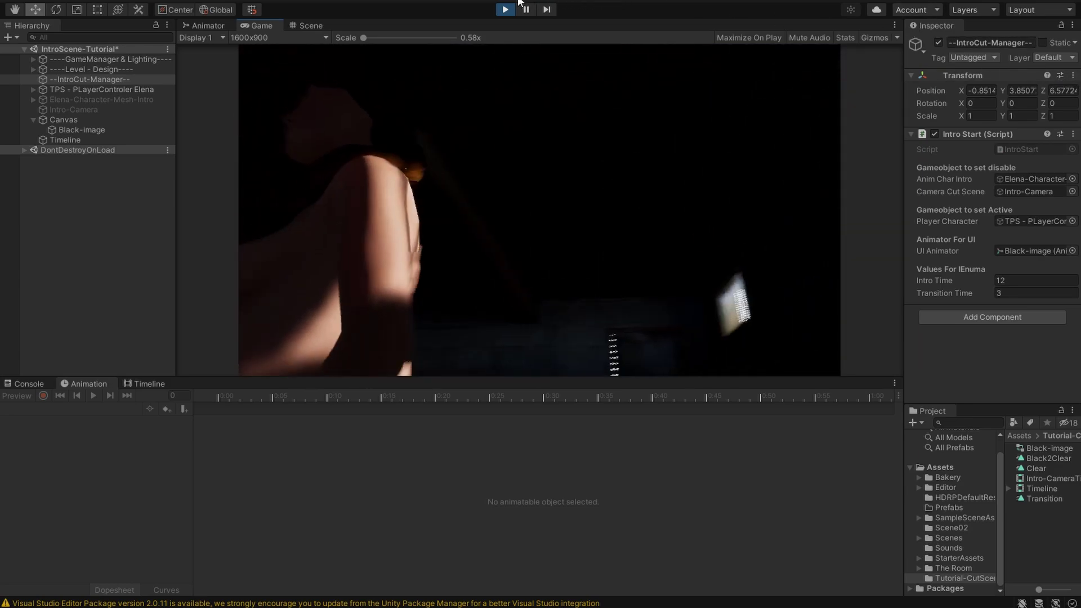
pyautogui.click(505, 9)
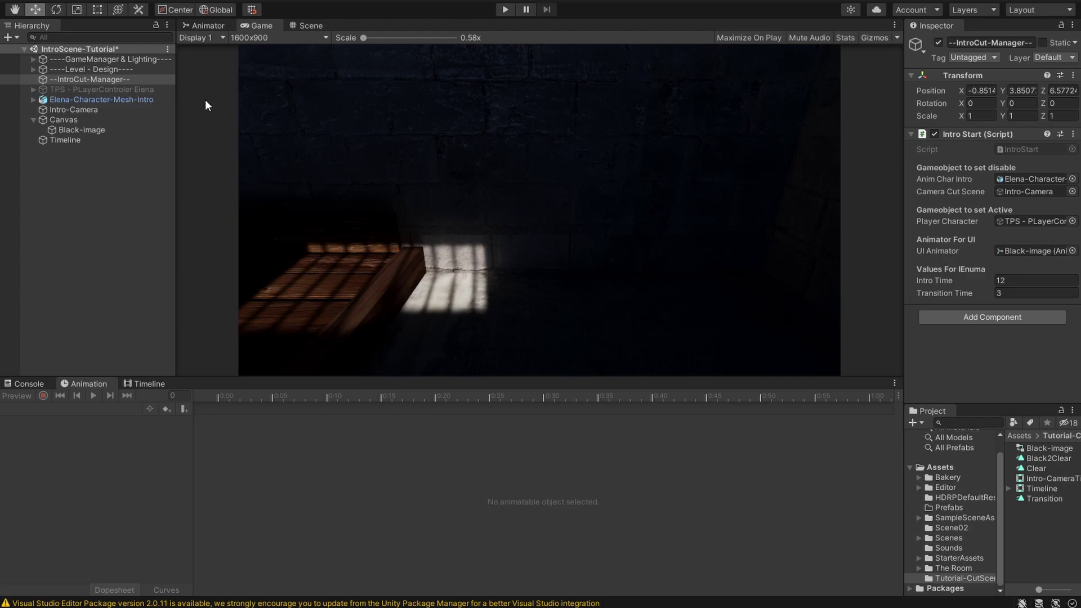
# Inspect the components of the Intro-Camera object.
pyautogui.click(61, 101)
pyautogui.click(62, 107)
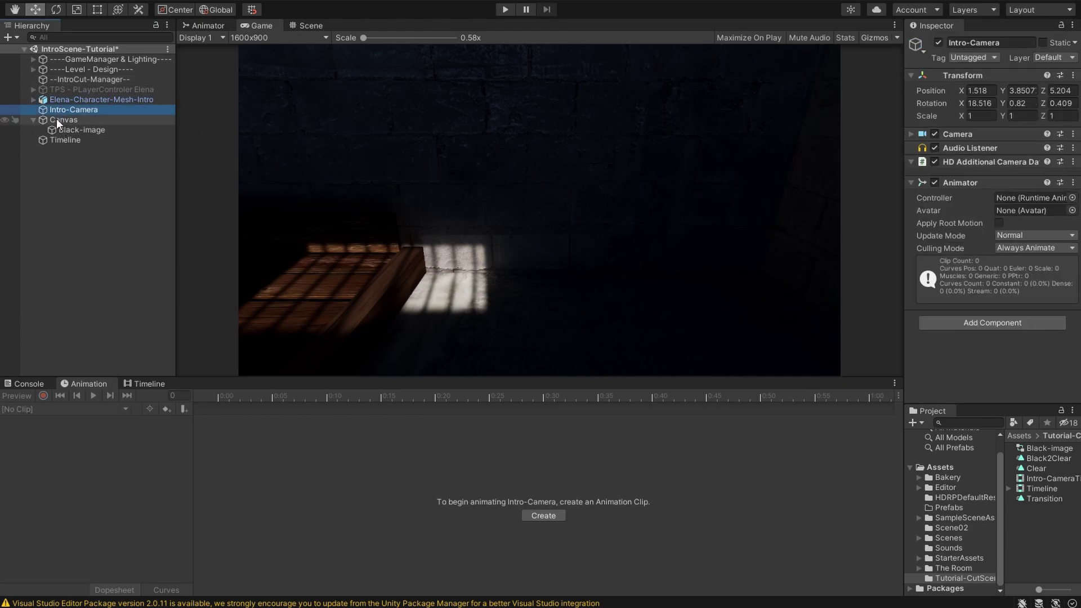